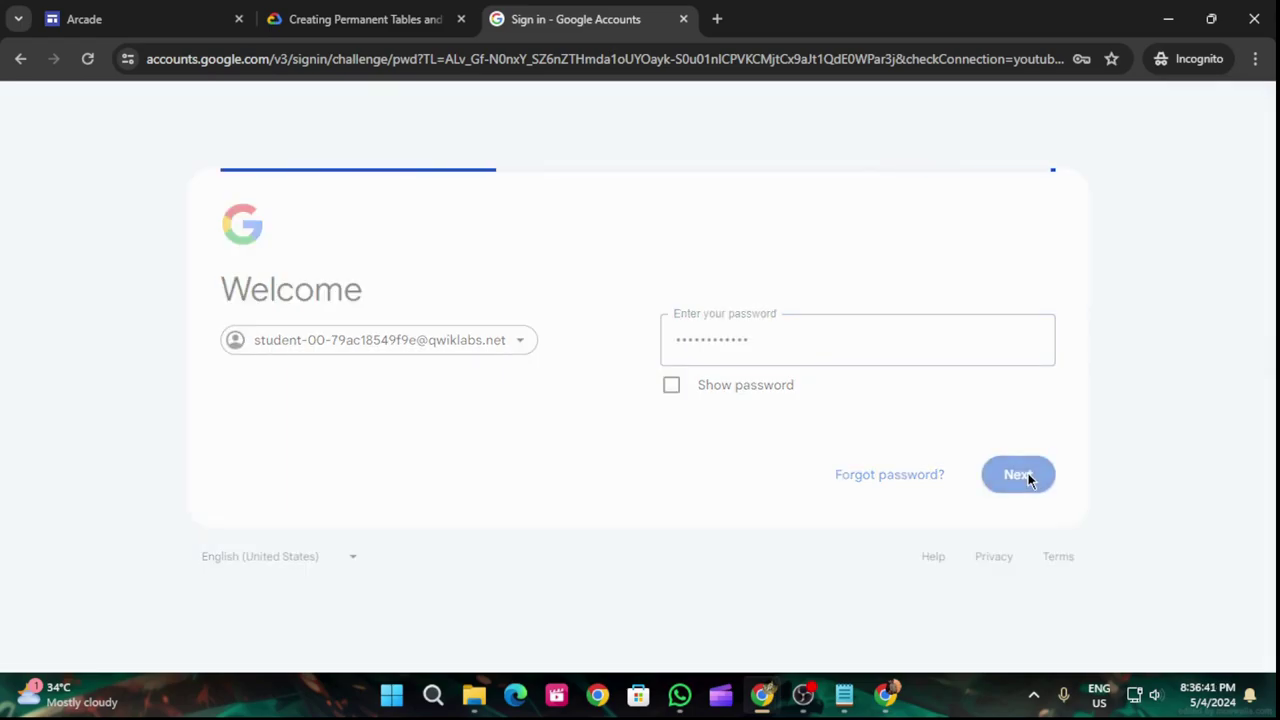
# - Accept the account notice and agree to the Google Cloud Platform Terms of Service
pyautogui.click(621, 596)
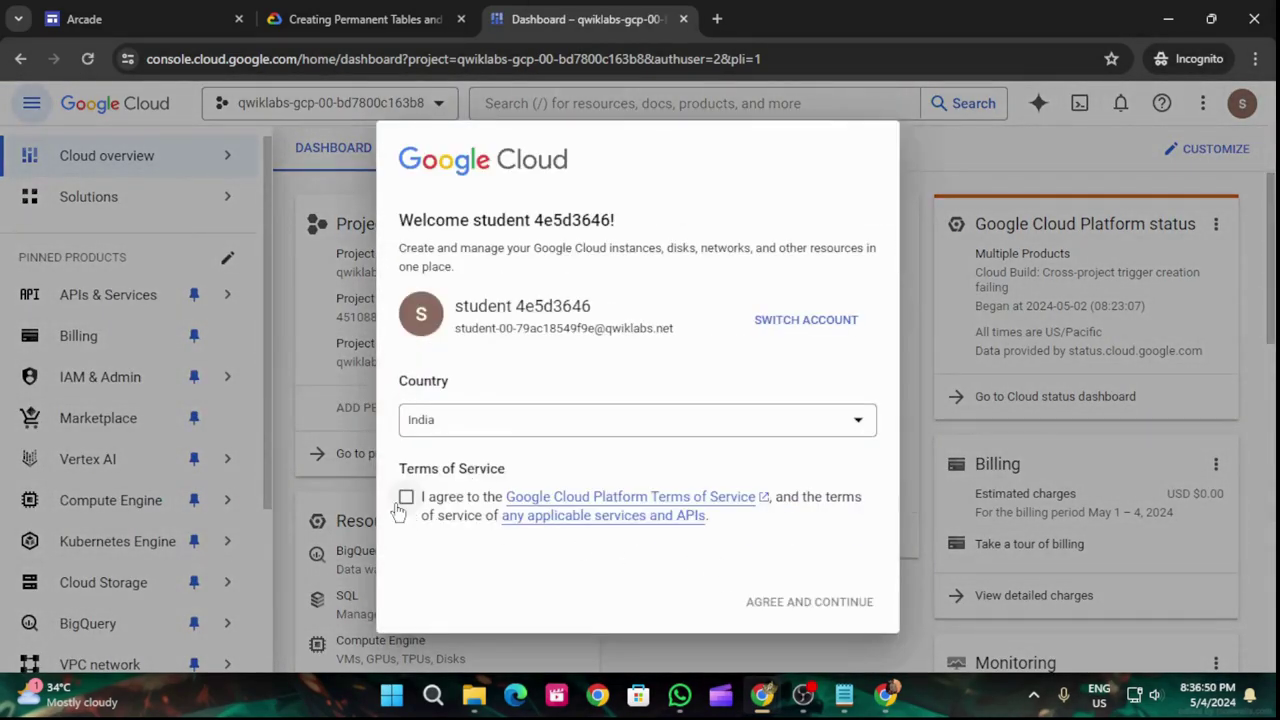
pyautogui.click(405, 498)
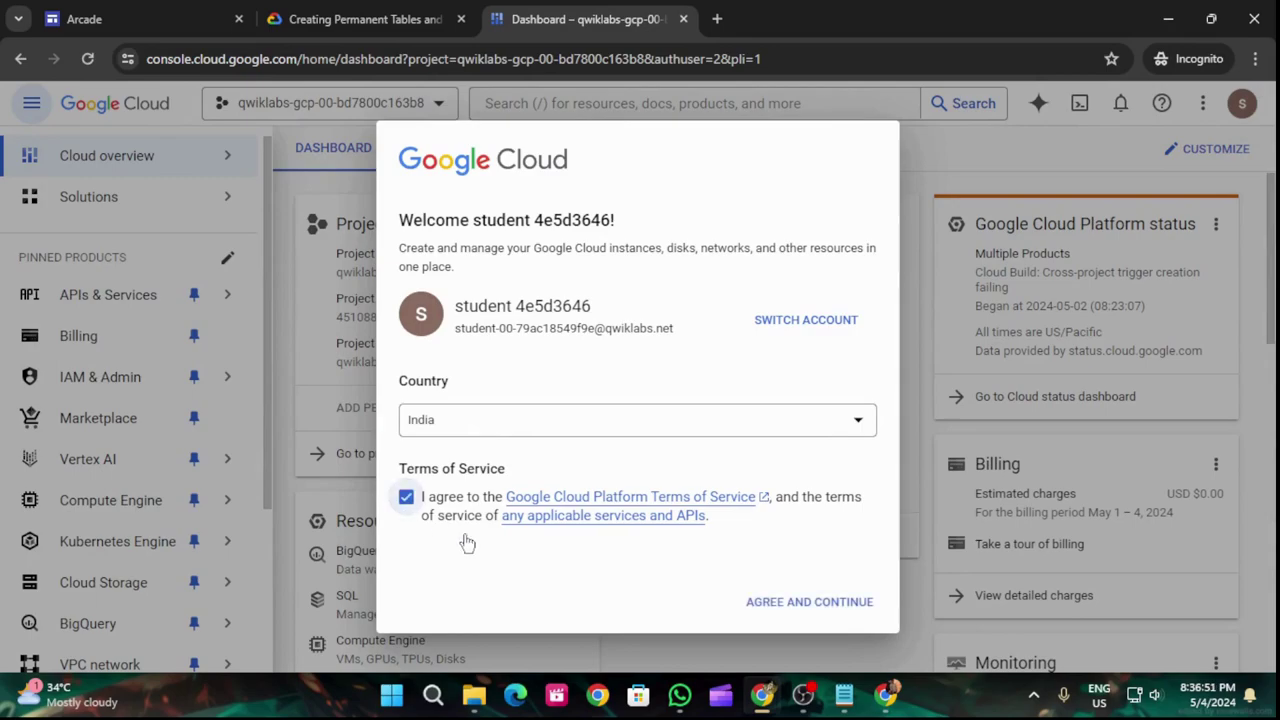
pyautogui.click(808, 601)
# - Consult the lab's setup instructions and open BigQuery in the Google Cloud console
pyautogui.click(462, 8)
pyautogui.scroll(-10, 754, 434)
pyautogui.scroll(-15, 760, 495)
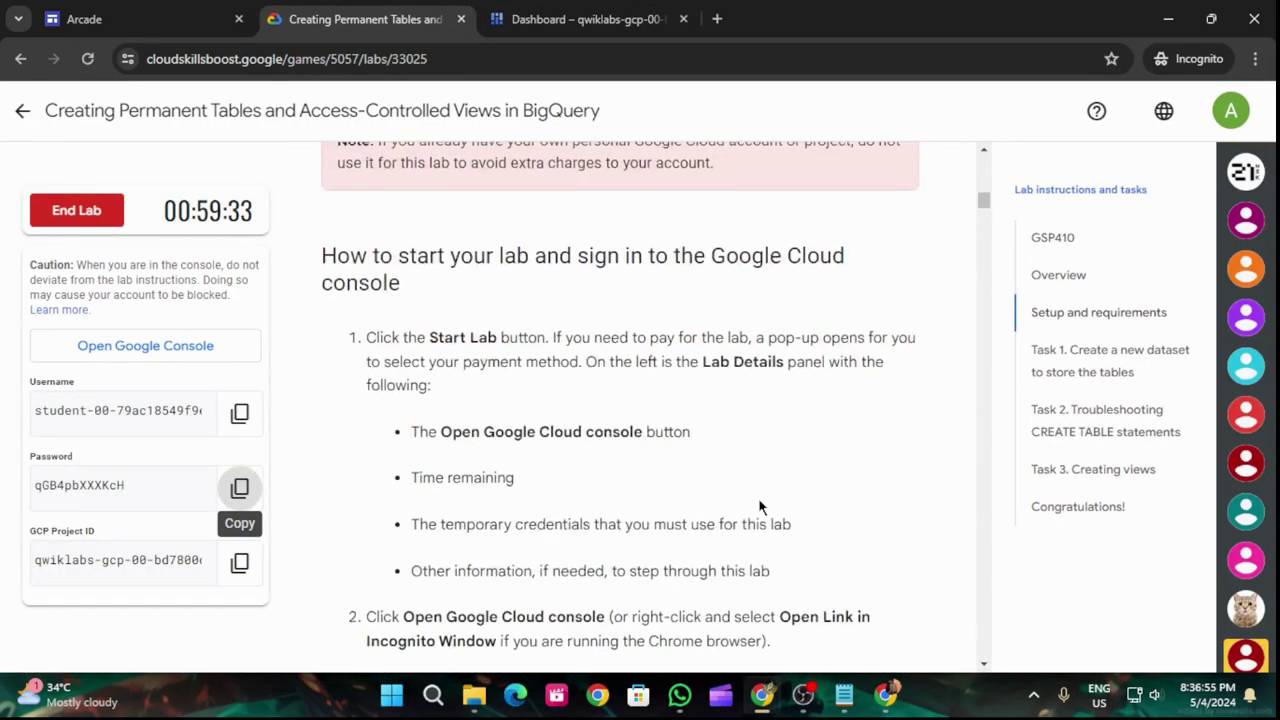
pyautogui.scroll(-5, 795, 537)
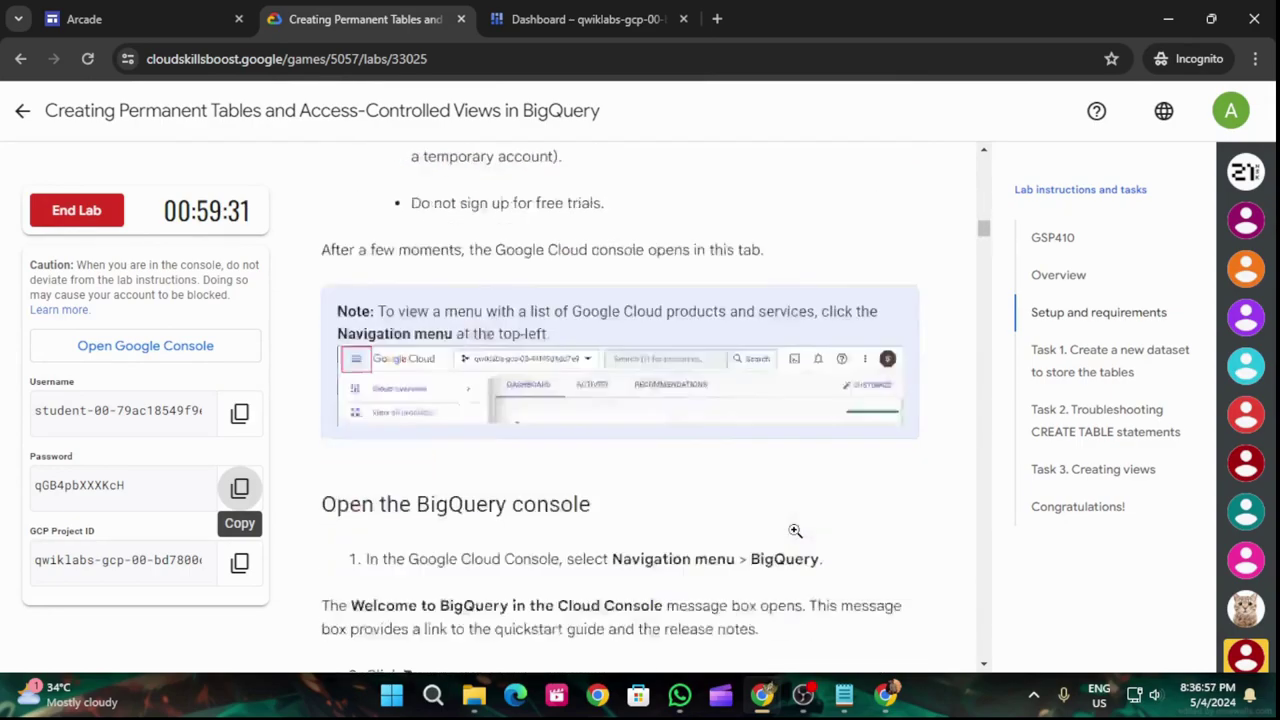
pyautogui.click(586, 16)
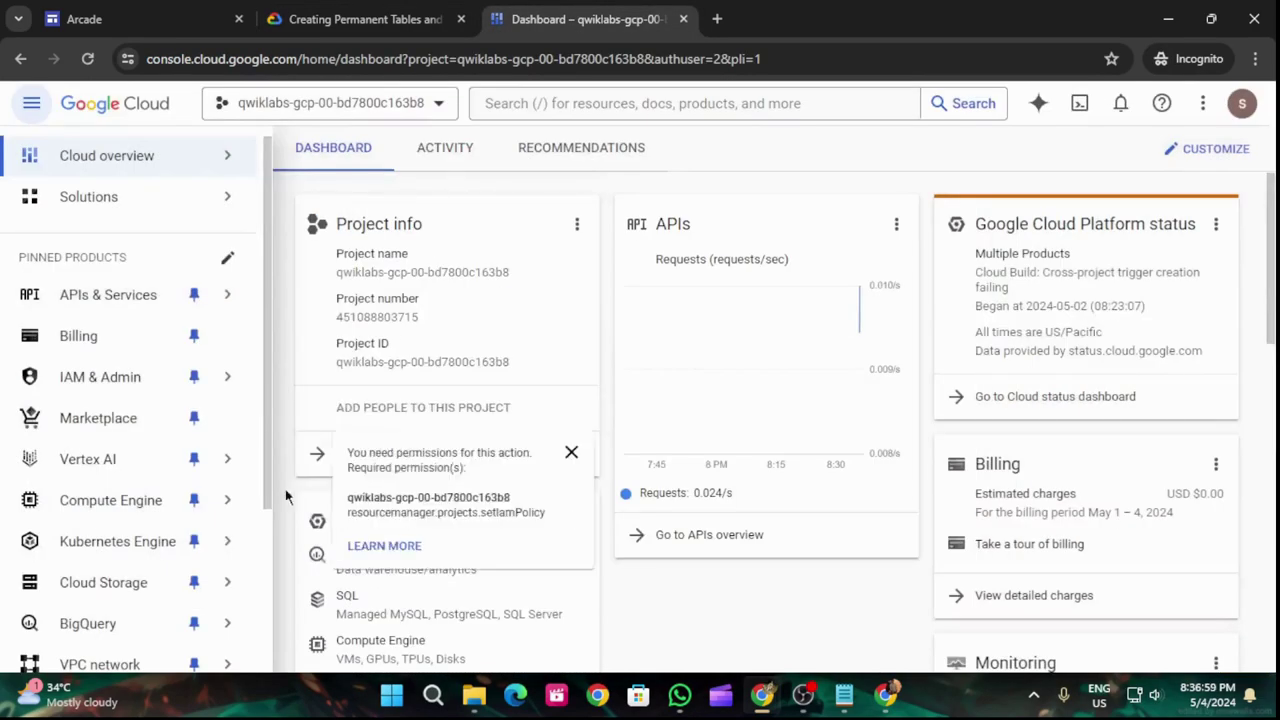
pyautogui.click(117, 623)
# - Copy the dataset ID "ecommerce" from the Task 1 lab instructions
pyautogui.click(360, 18)
pyautogui.scroll(-6, 615, 368)
pyautogui.scroll(2, 615, 368)
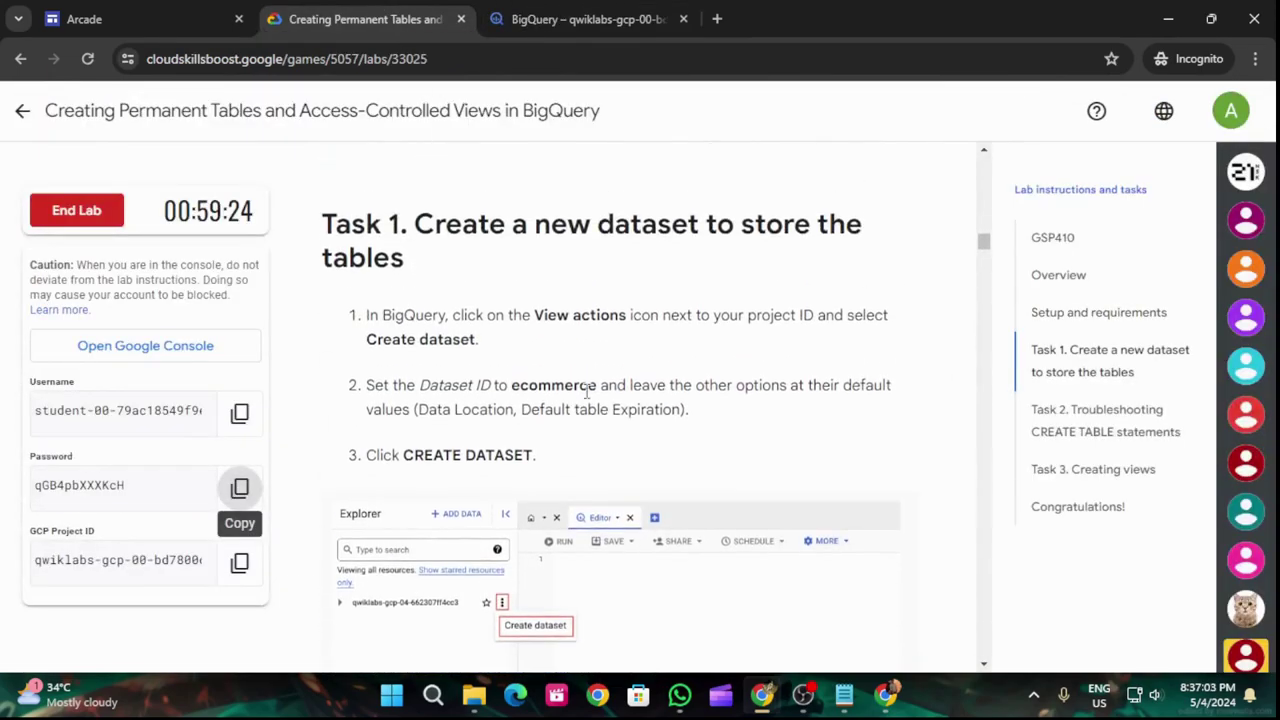
pyautogui.moveTo(512, 385); pyautogui.dragTo(586, 384)
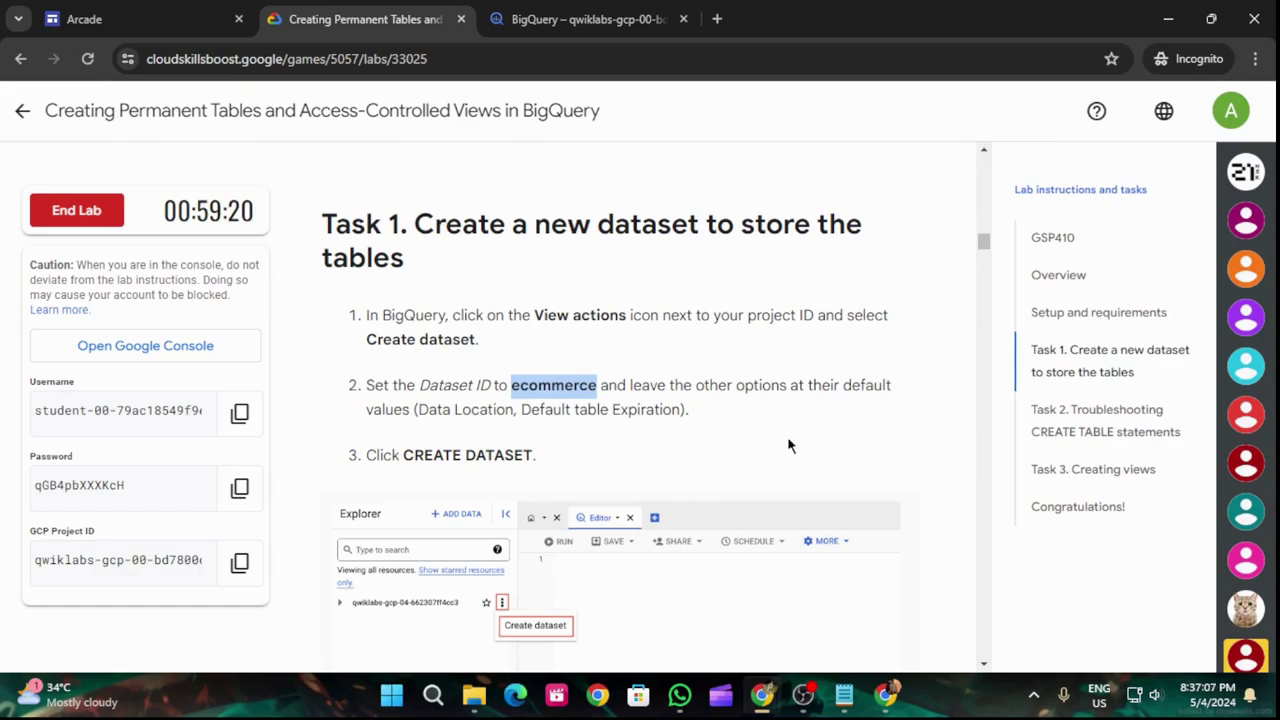
pyautogui.scroll(-3, 789, 455)
# - Dismiss the BigQuery welcome message and create a dataset with the ID ecommerce in the lab project, leaving the other options at their defaults
pyautogui.click(588, 19)
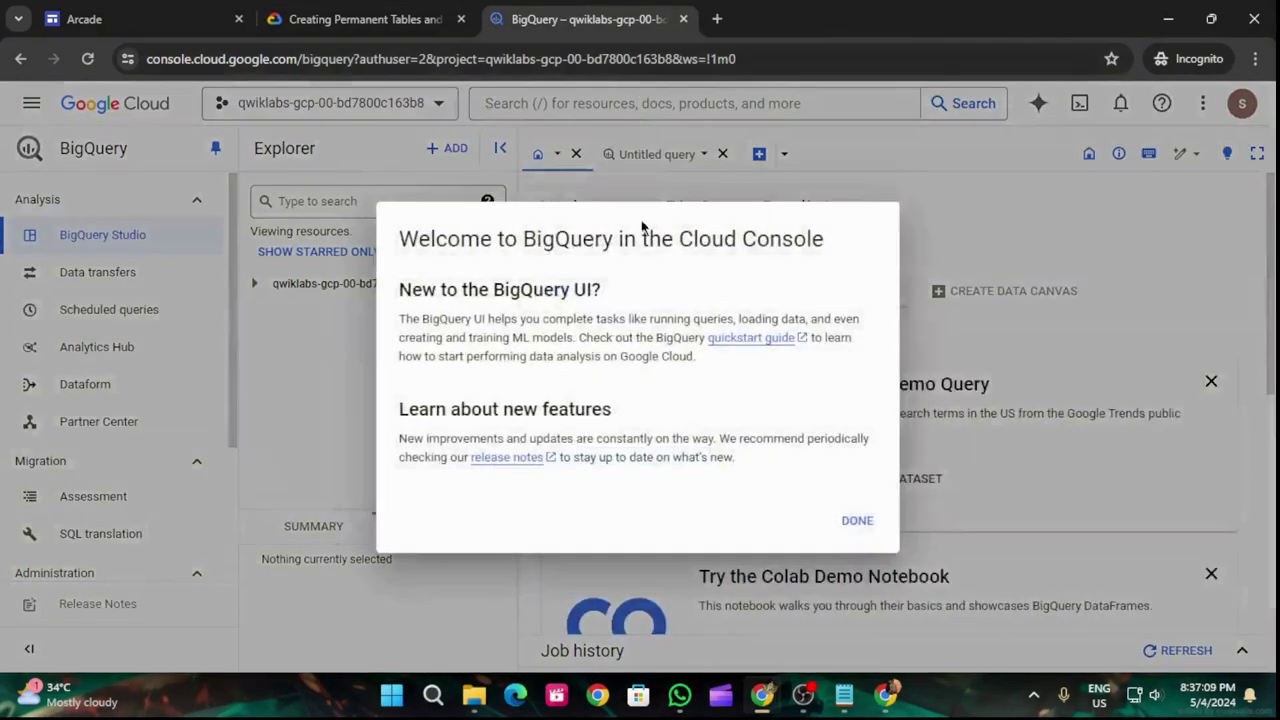
pyautogui.click(857, 520)
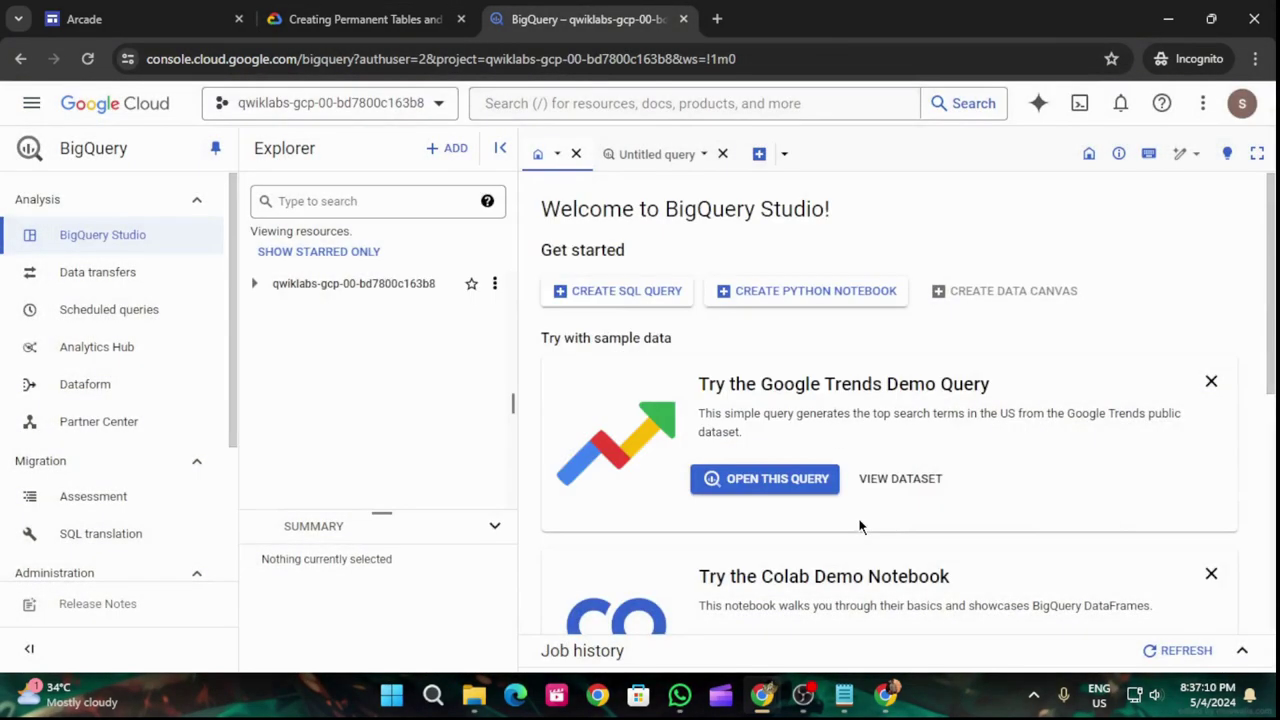
pyautogui.click(494, 283)
pyautogui.click(531, 330)
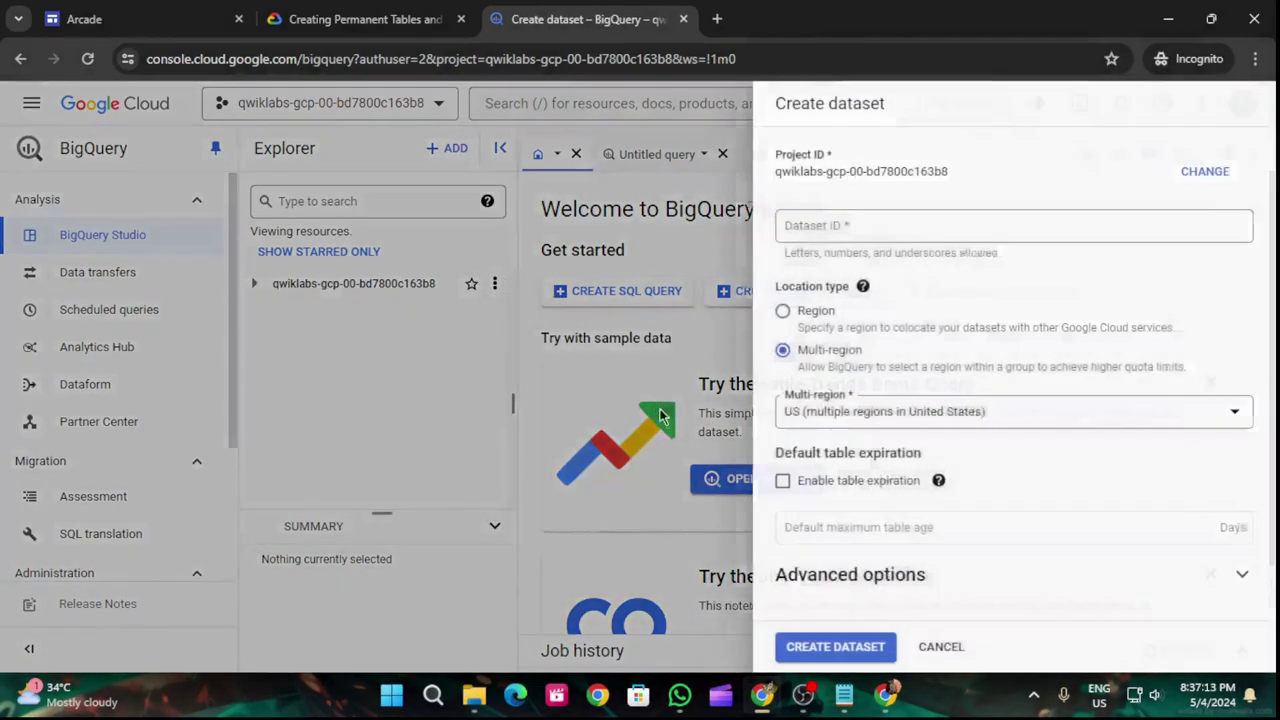
pyautogui.click(816, 222)
pyautogui.rightClick(822, 218)
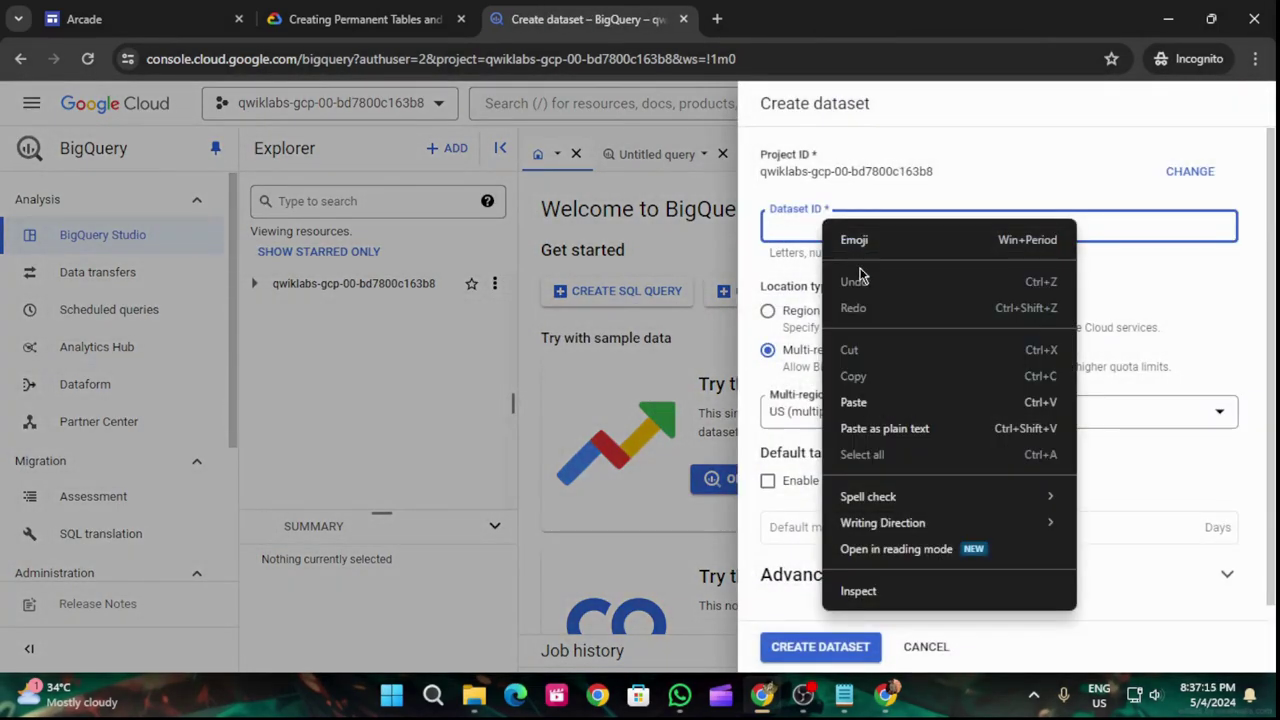
pyautogui.click(860, 424)
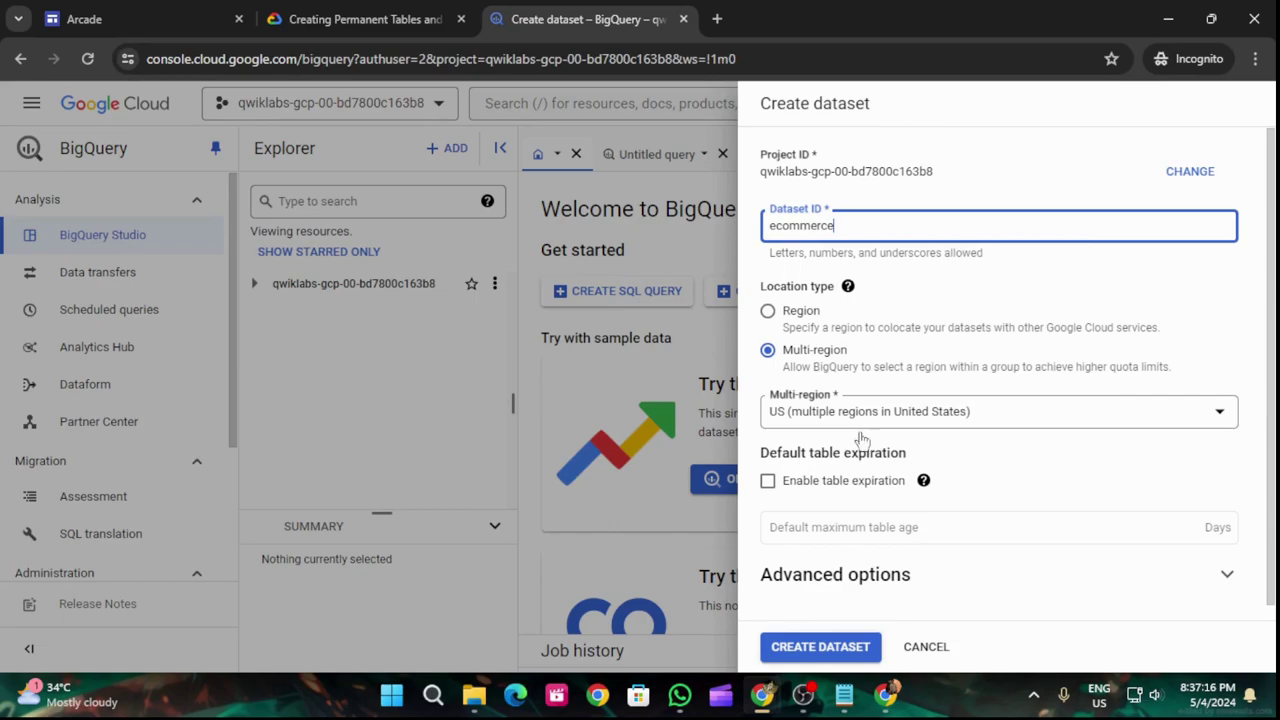
pyautogui.click(820, 648)
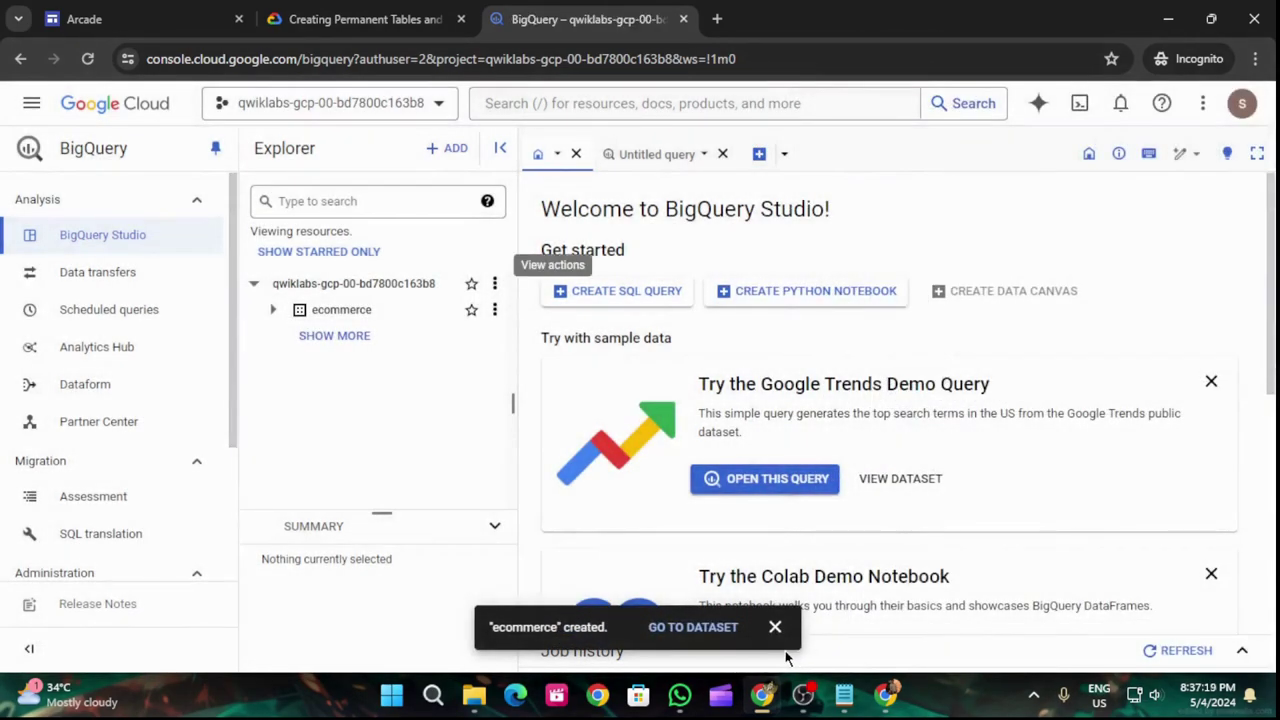
# - Check the lab progress for "Create a new dataset to store the tables" and copy the Query 1 SQL
pyautogui.click(355, 18)
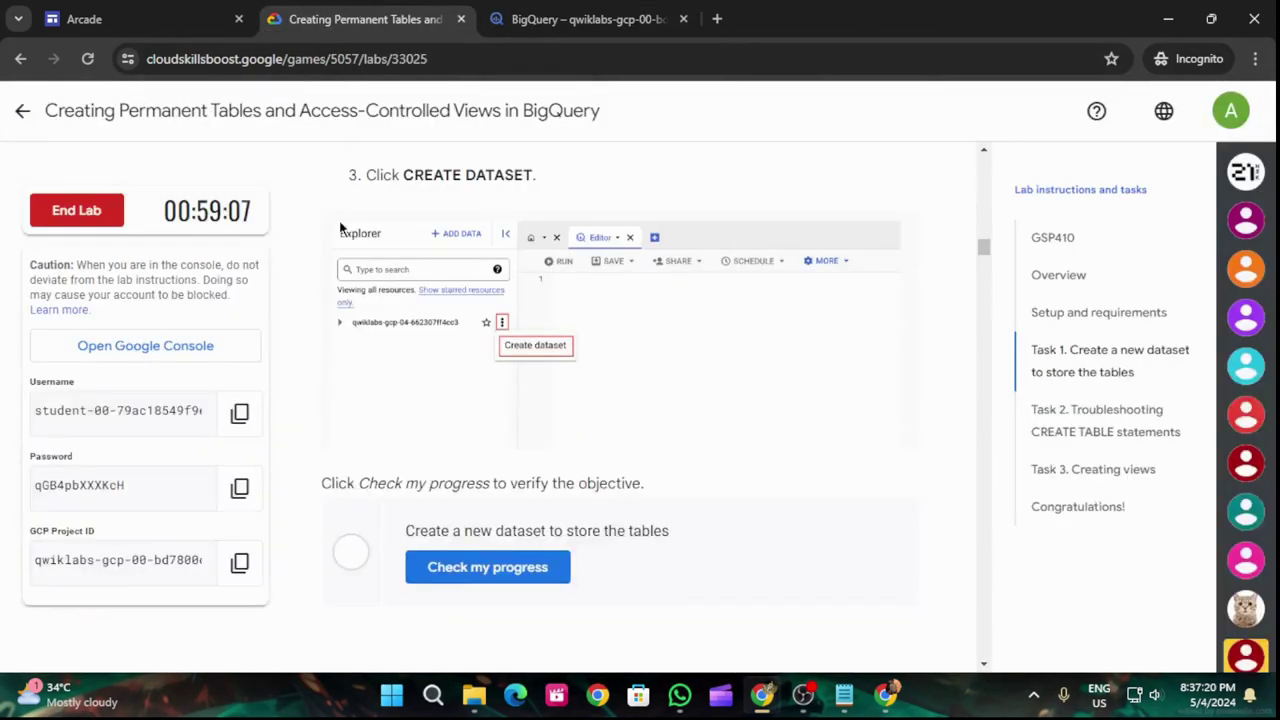
pyautogui.click(490, 567)
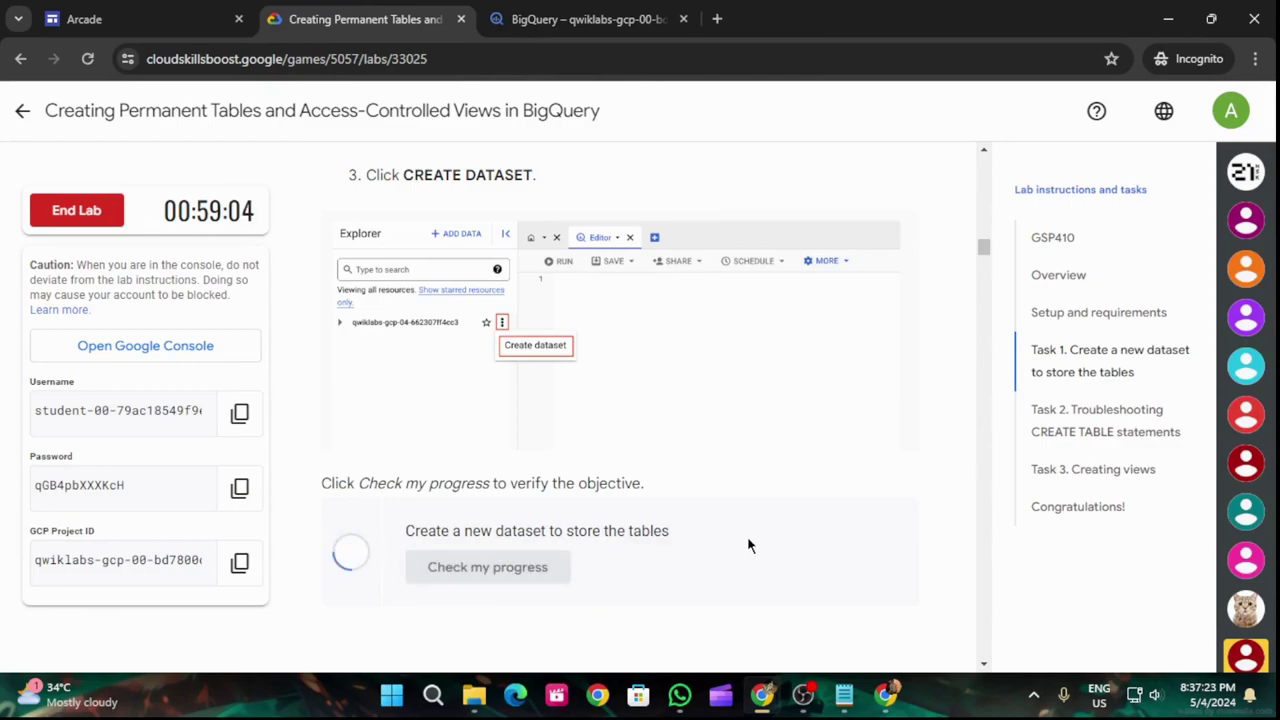
pyautogui.scroll(-6, 748, 540)
pyautogui.scroll(-6, 748, 540)
pyautogui.click(887, 347)
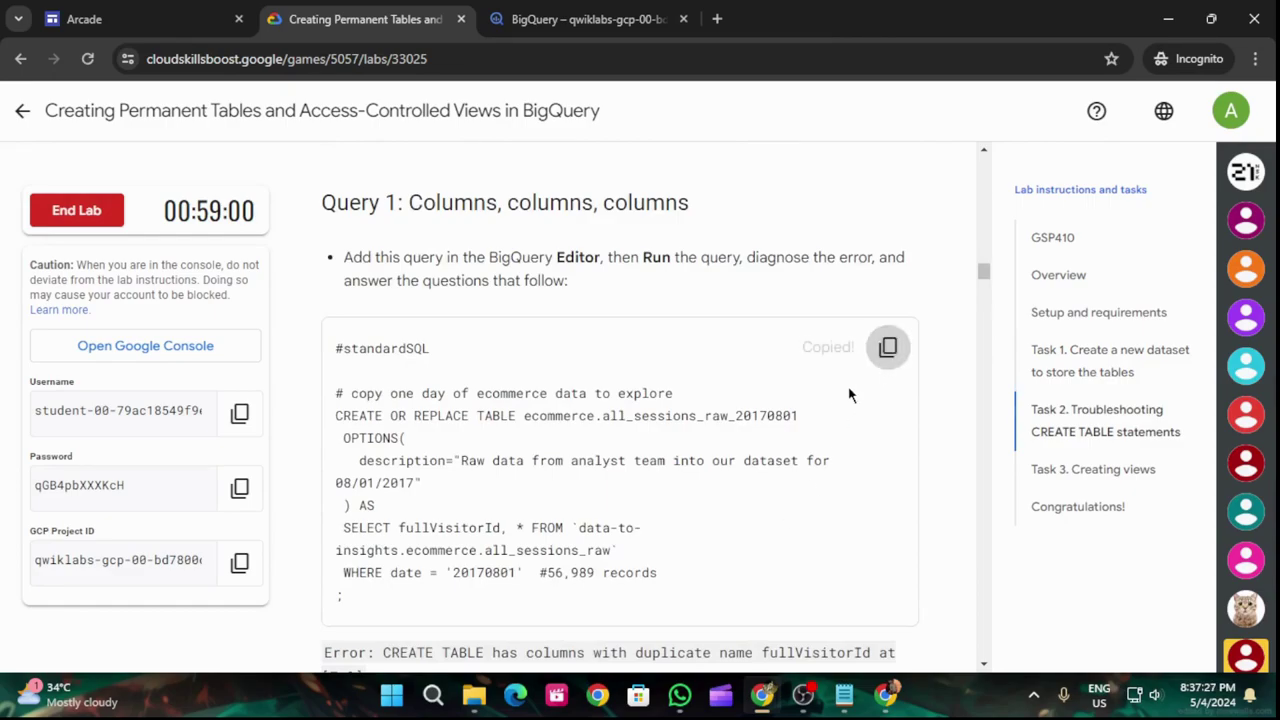
# - Paste the copied Query 1 SQL into a new BigQuery query tab and run it
pyautogui.scroll(-8, 826, 412)
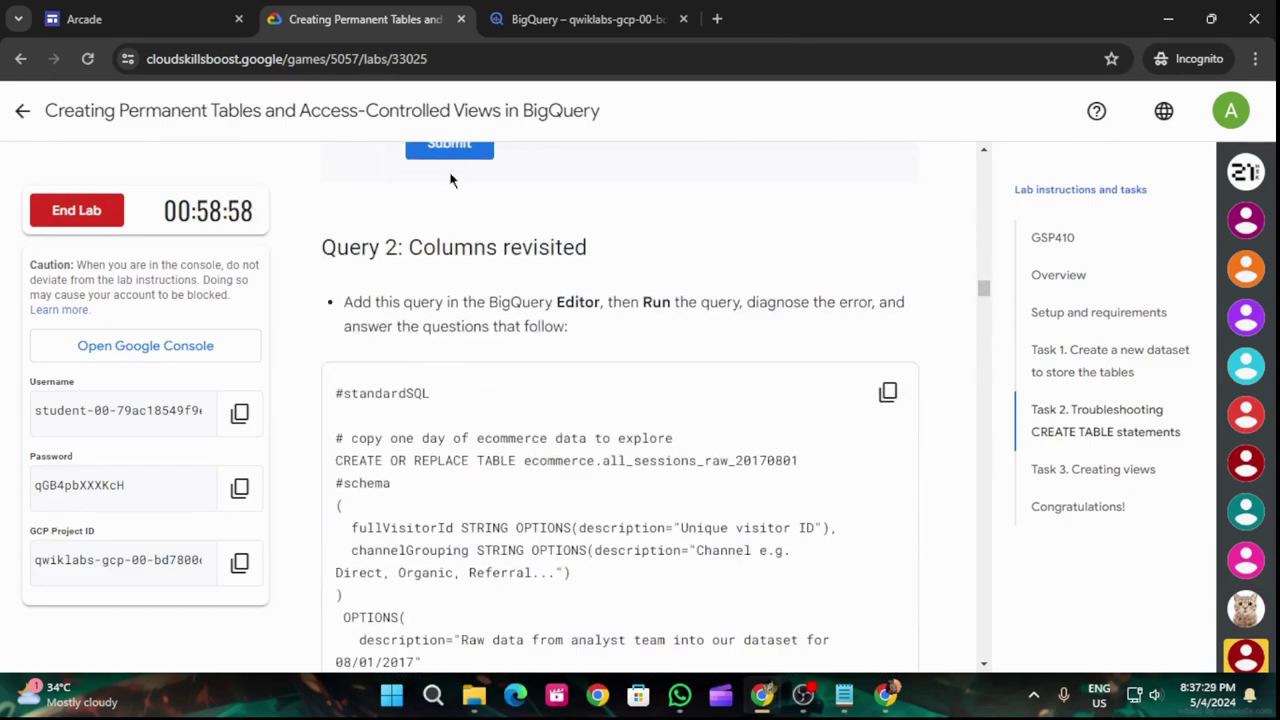
pyautogui.click(528, 8)
pyautogui.click(762, 153)
pyautogui.rightClick(717, 280)
pyautogui.click(760, 377)
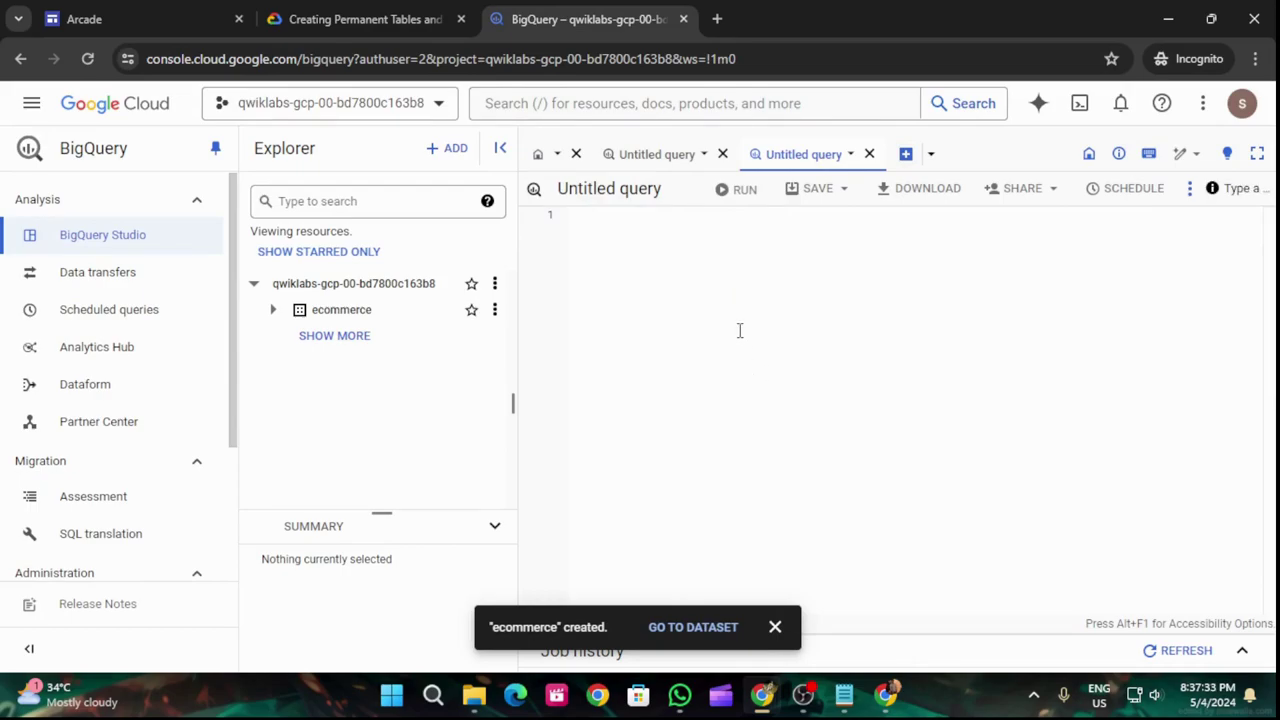
pyautogui.click(776, 628)
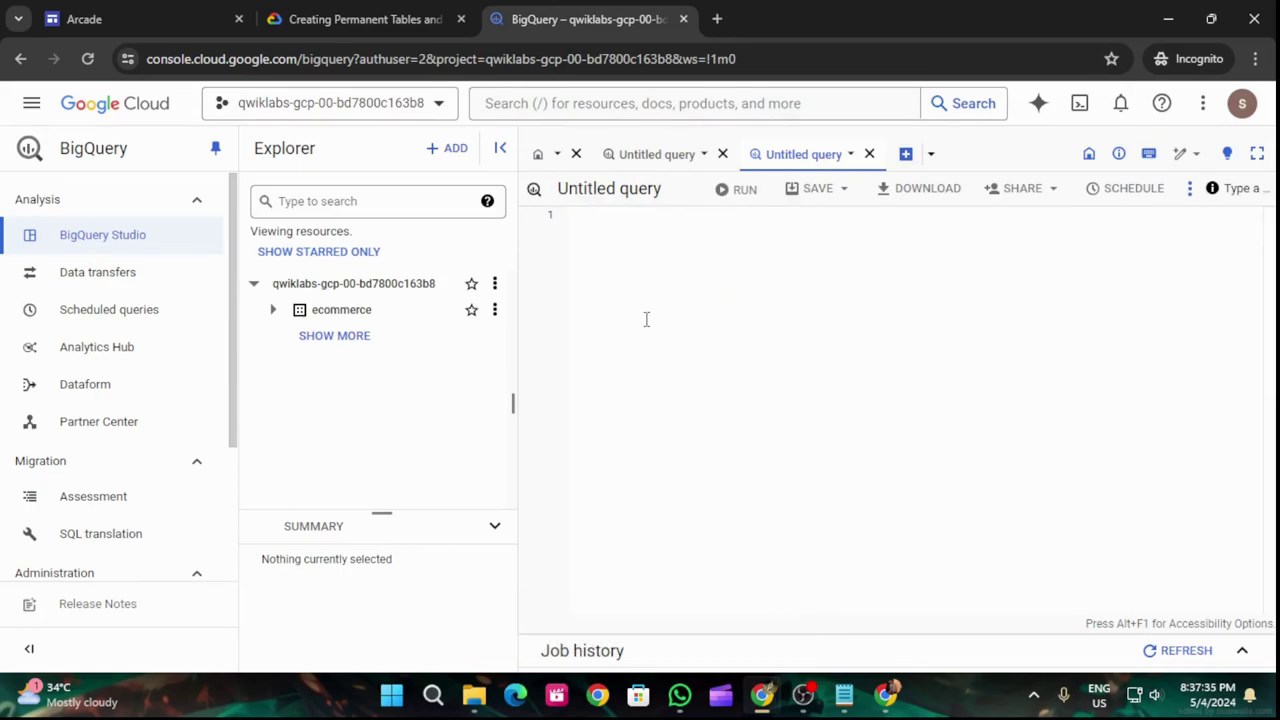
pyautogui.hotkey('ctrl', 'v')
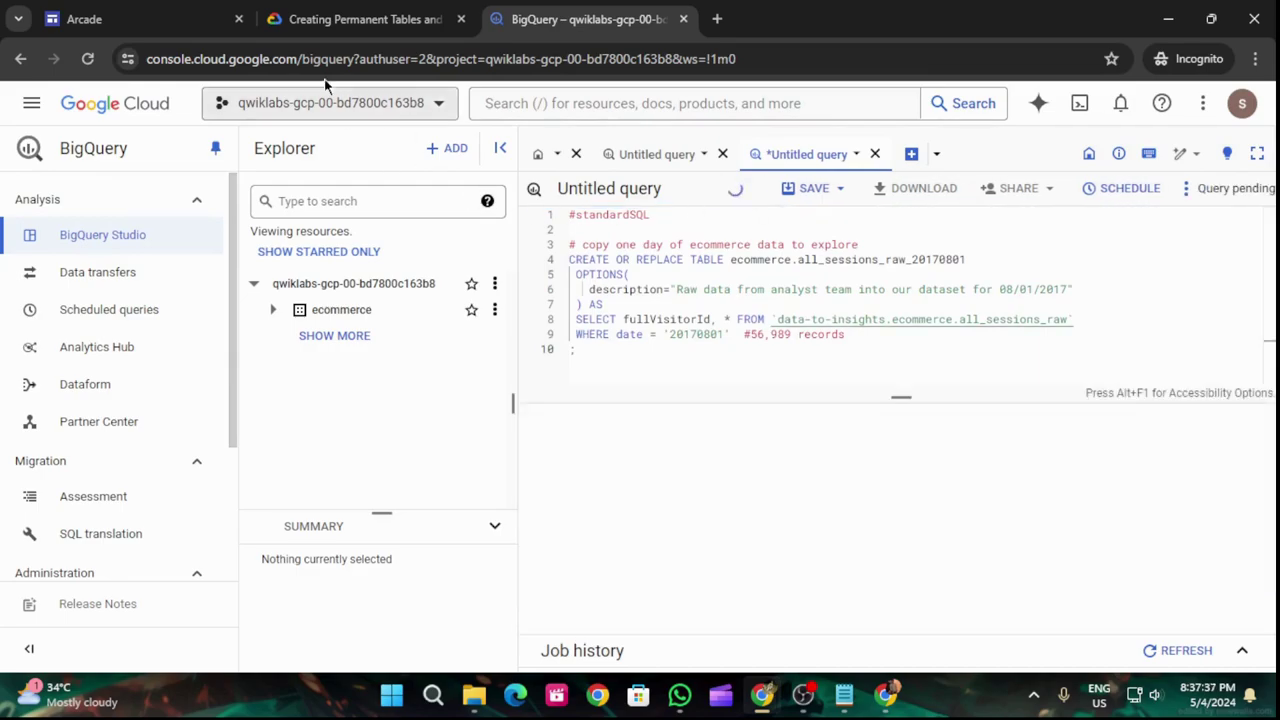
# - Copy the SQL of "Query 2: Columns revisited" from the lab instructions
pyautogui.click(320, 22)
pyautogui.scroll(-3, 711, 395)
pyautogui.scroll(3, 711, 395)
pyautogui.click(886, 396)
# - Examine the Query 1 result in BigQuery and the lab's quiz questions on the violated create table rules
pyautogui.scroll(3, 602, 410)
pyautogui.scroll(-9, 602, 406)
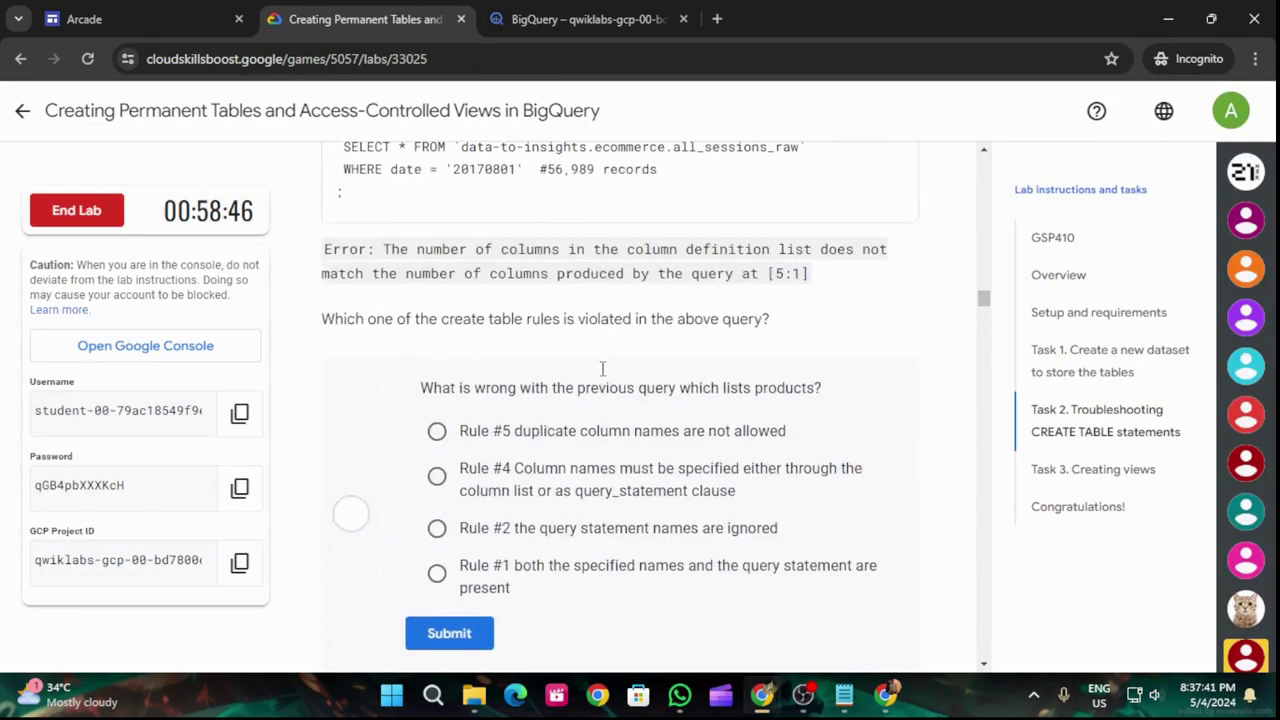
pyautogui.click(583, 12)
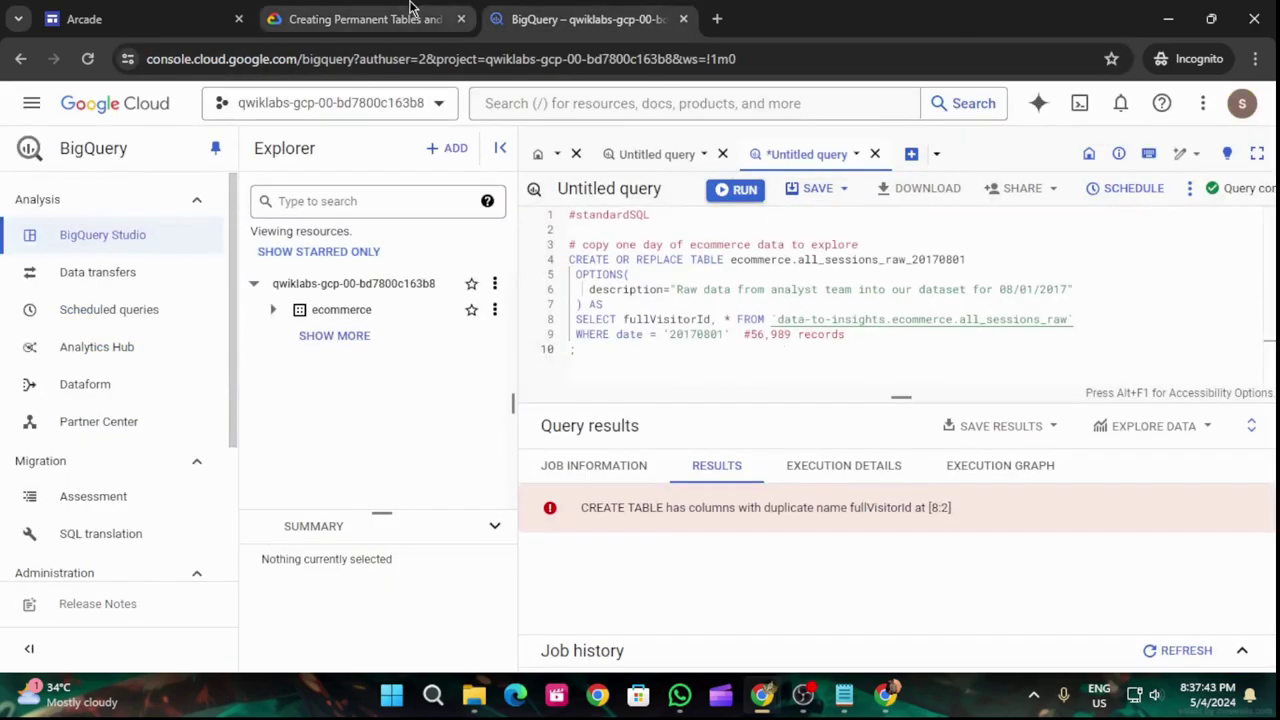
pyautogui.click(360, 19)
pyautogui.scroll(2, 517, 472)
pyautogui.scroll(-5, 517, 472)
pyautogui.scroll(3, 522, 475)
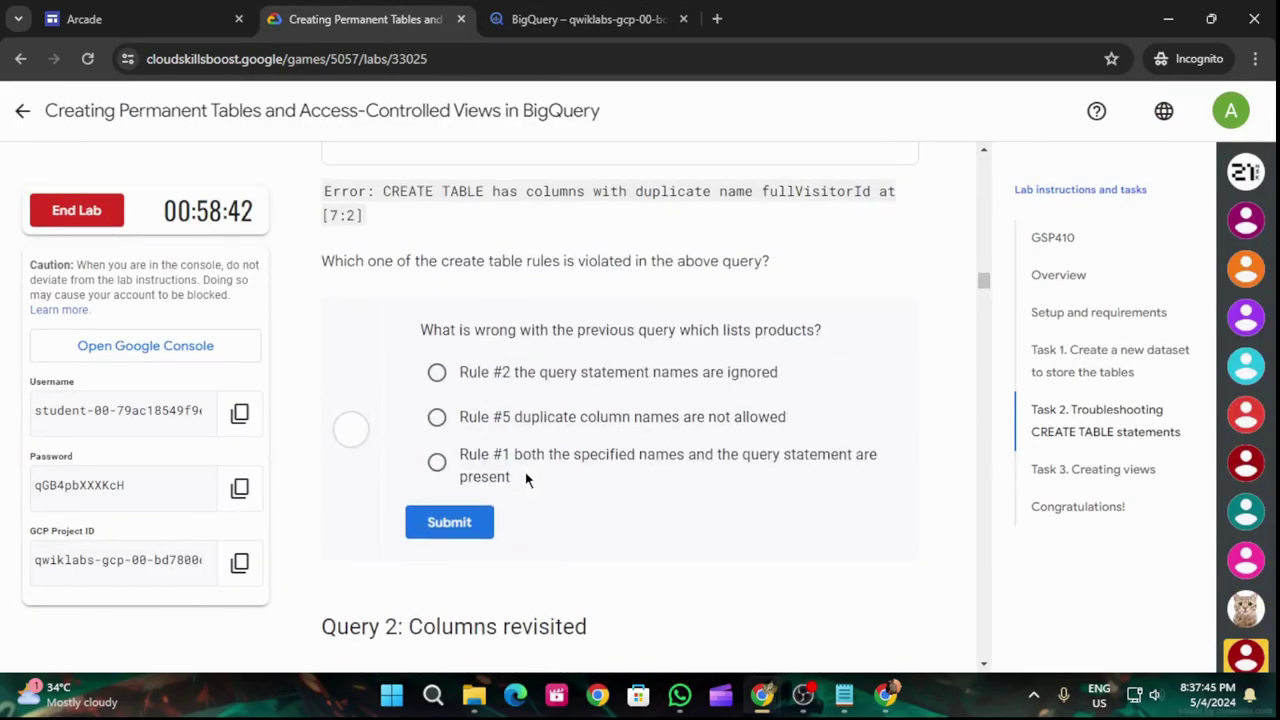
pyautogui.scroll(-9, 526, 480)
pyautogui.scroll(-6, 637, 476)
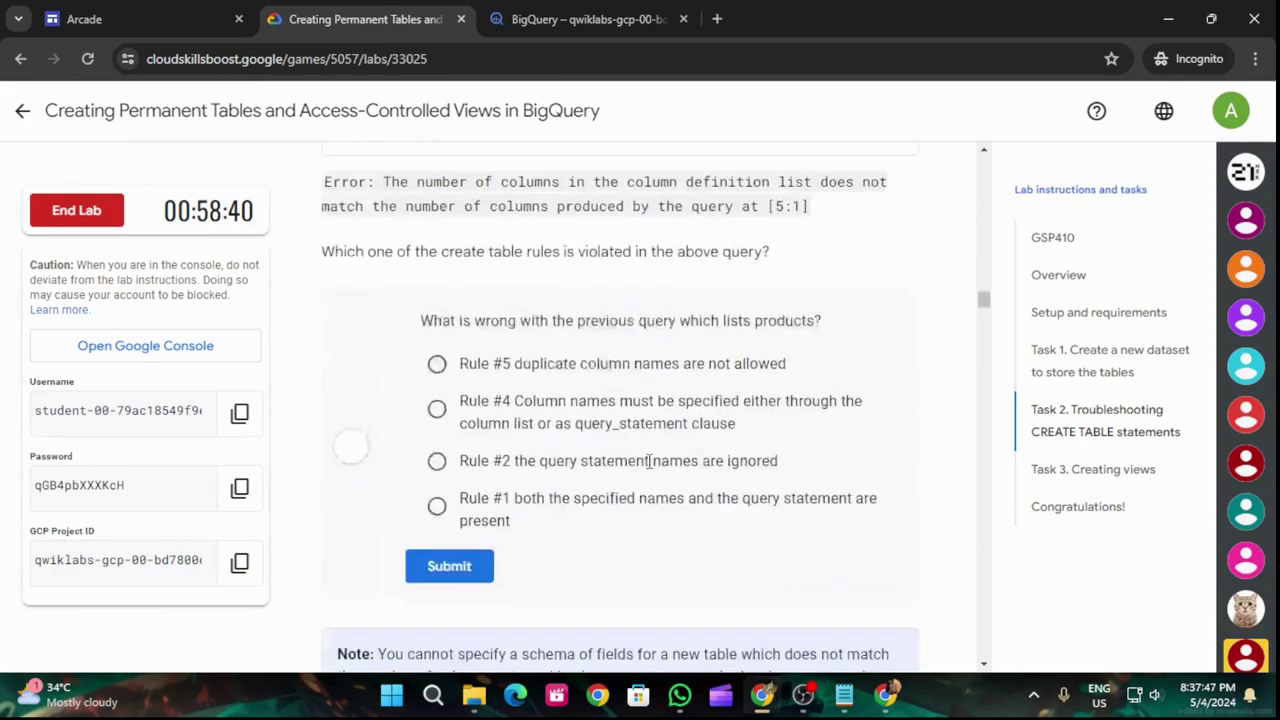
pyautogui.scroll(-2, 652, 478)
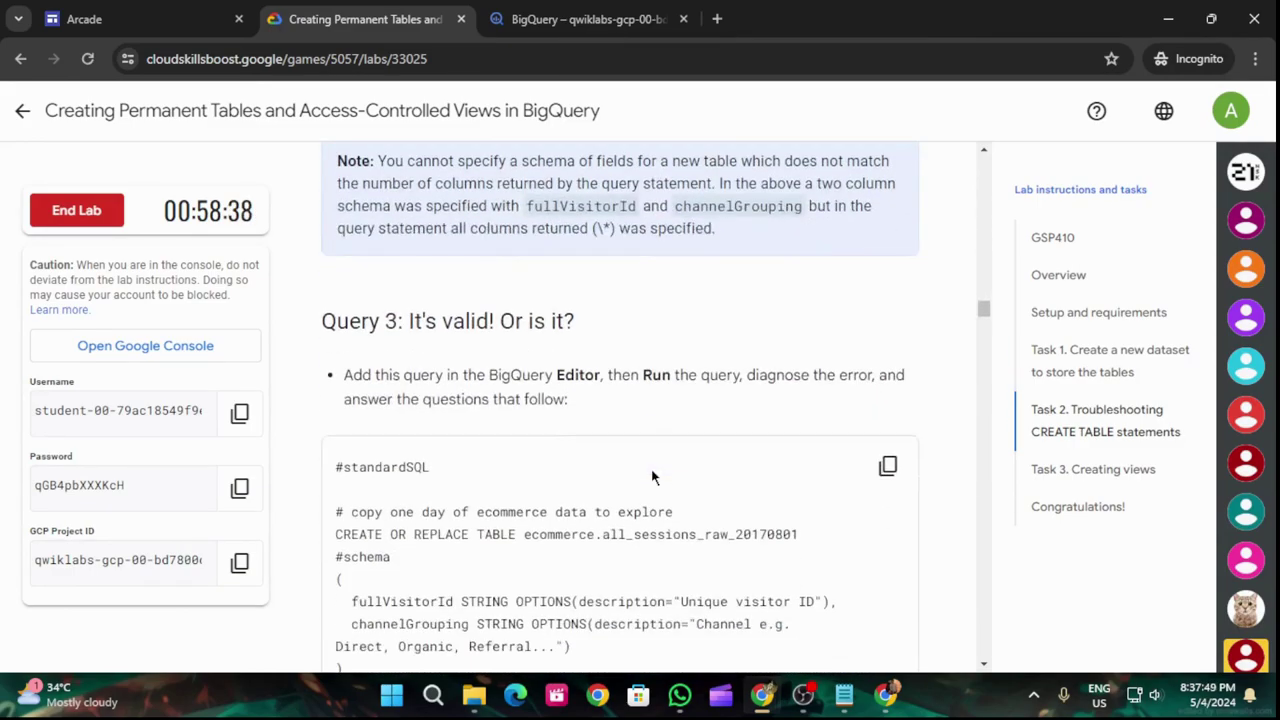
pyautogui.scroll(4, 652, 478)
pyautogui.scroll(-8, 645, 478)
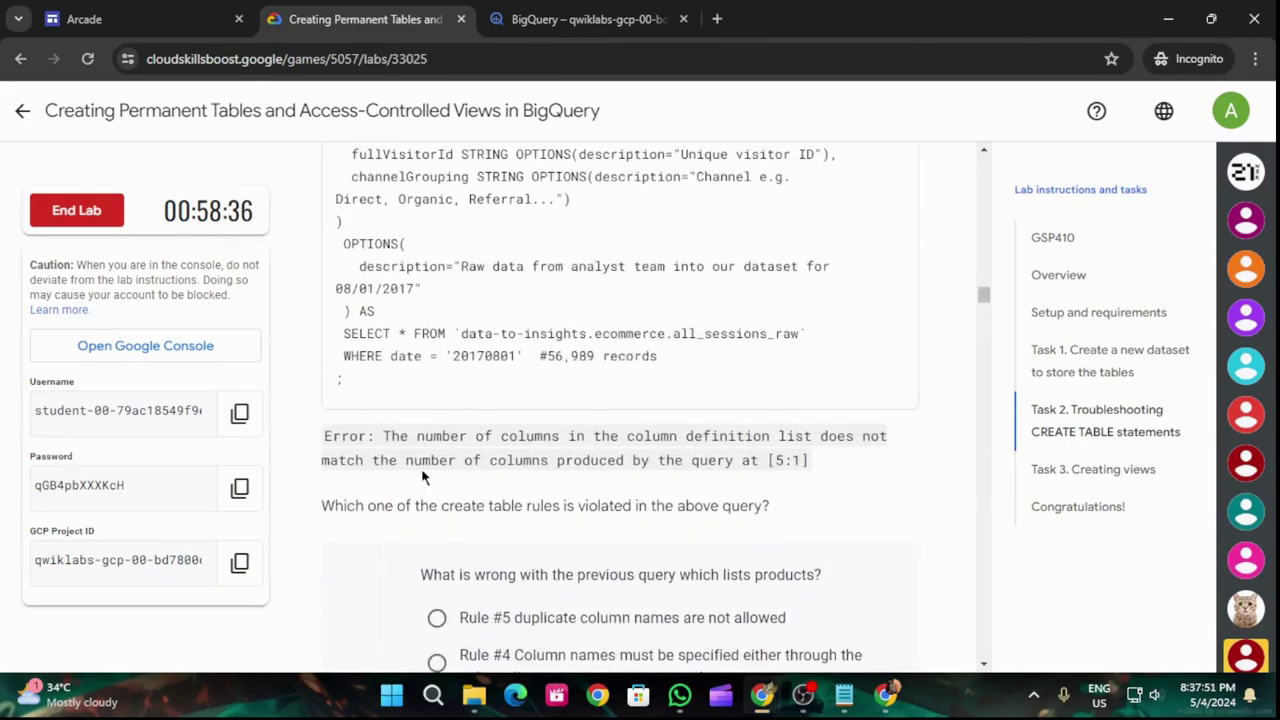
pyautogui.scroll(5, 622, 518)
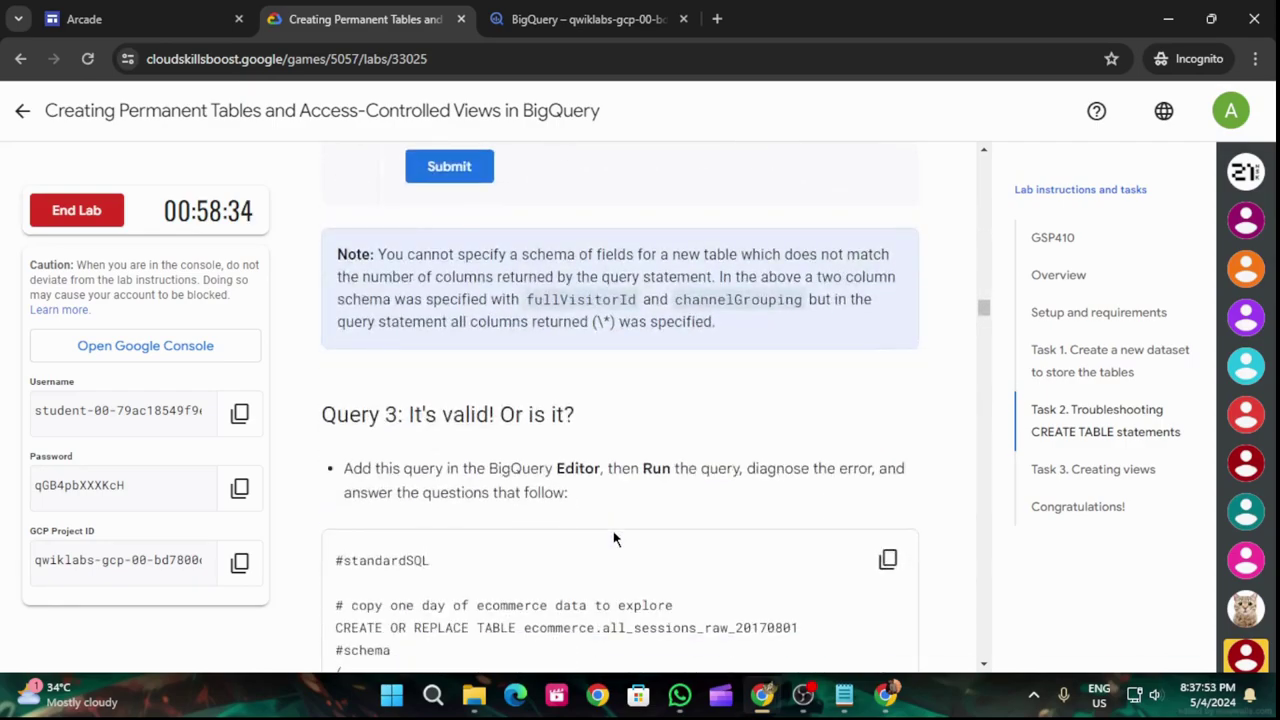
# - Paste the copied Query 2 SQL into another new BigQuery query tab and run it
pyautogui.click(560, 19)
pyautogui.click(911, 155)
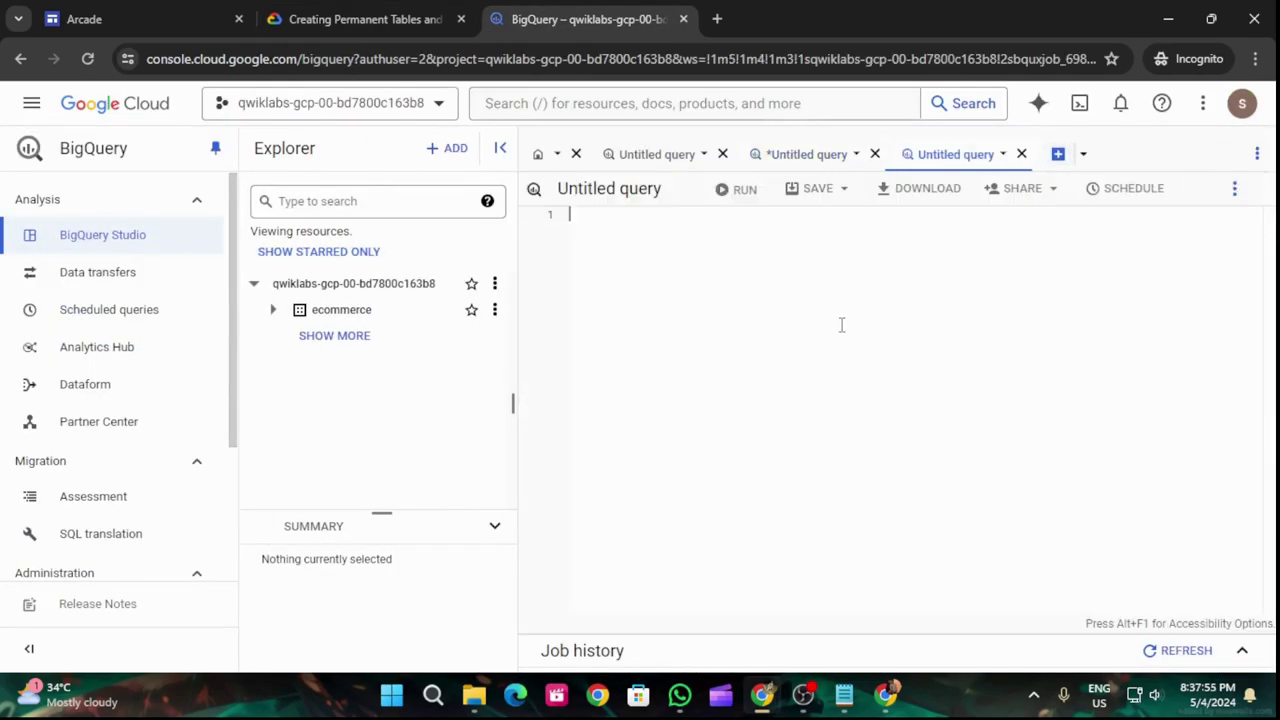
pyautogui.hotkey('ctrl', 'v')
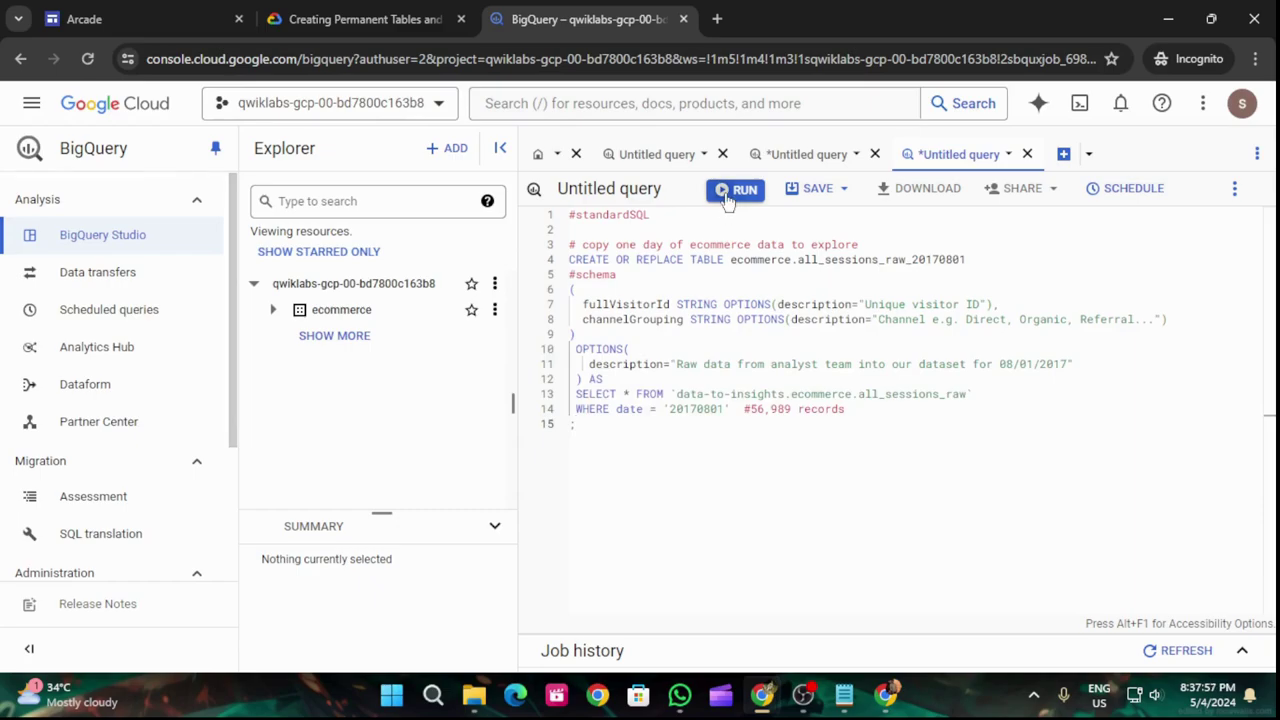
pyautogui.click(736, 189)
# - Copy the SQL of "Query 3: It's valid! Or is it?" from the lab and run it in a new BigQuery query tab
pyautogui.click(360, 19)
pyautogui.scroll(-10, 480, 497)
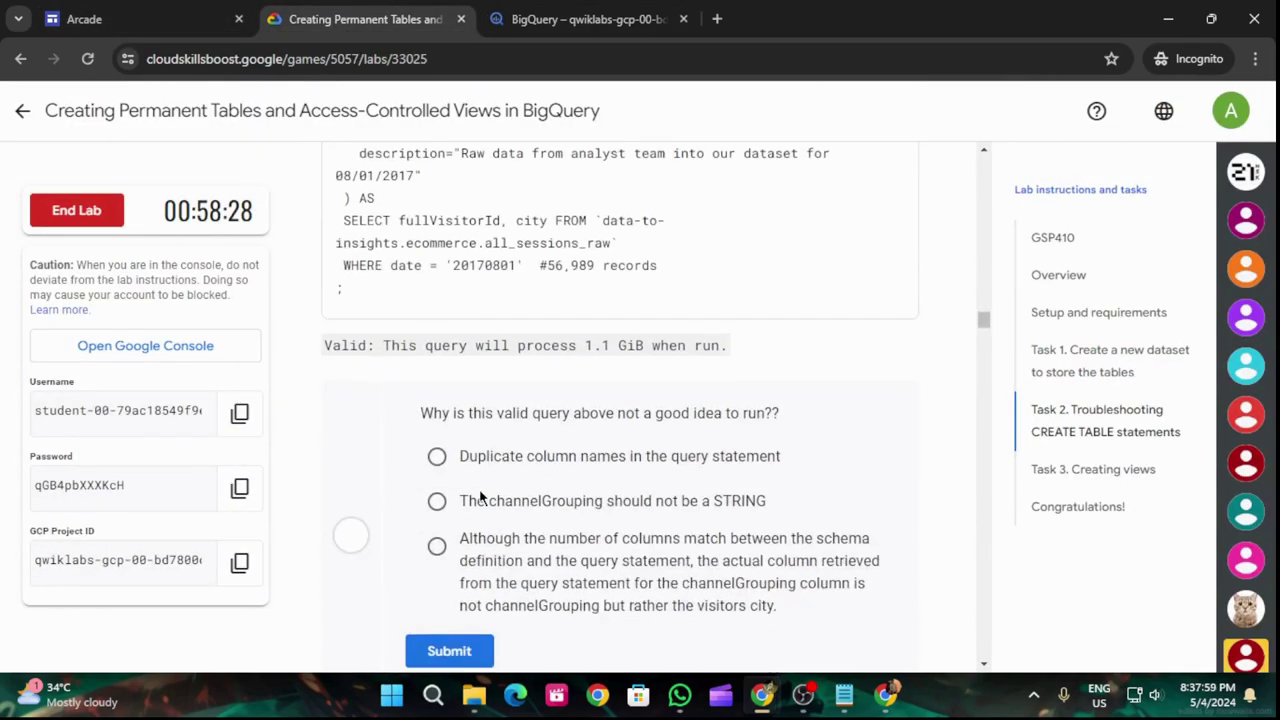
pyautogui.scroll(3, 771, 366)
pyautogui.click(888, 184)
pyautogui.click(640, 22)
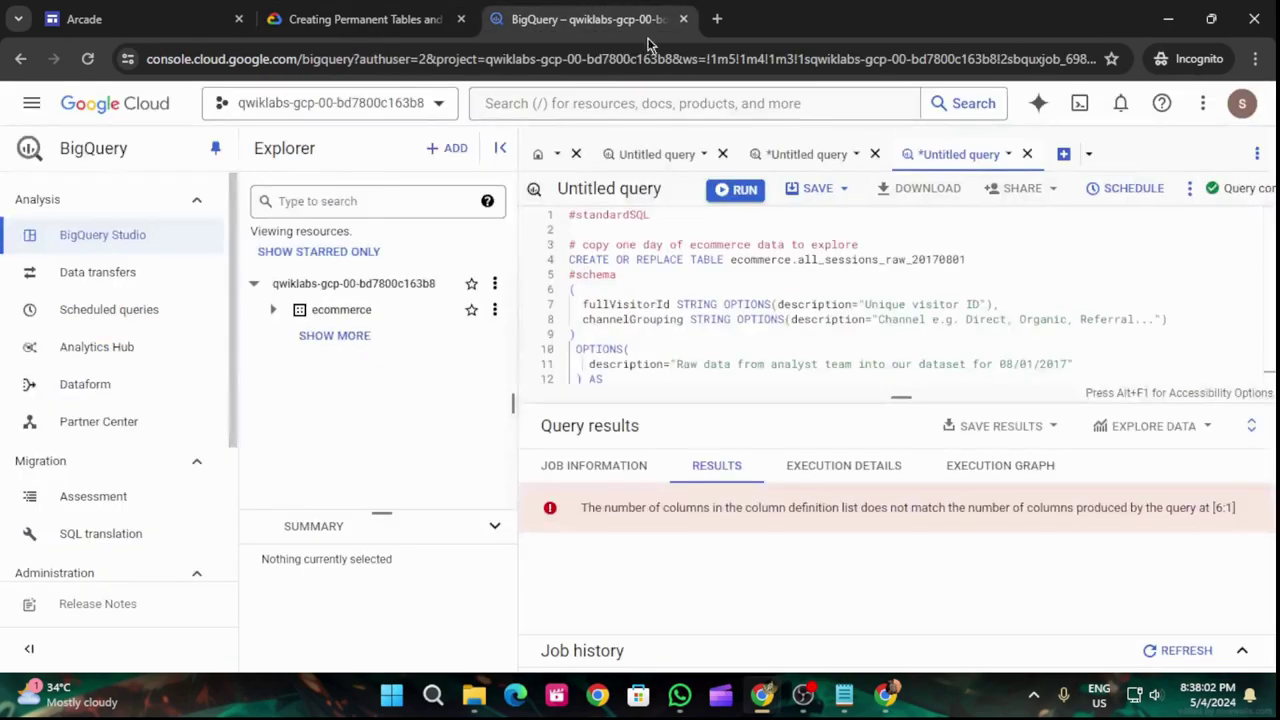
pyautogui.click(1063, 155)
pyautogui.hotkey('ctrl', 'v')
pyautogui.click(745, 190)
# - Check the lab progress for the "Create a table" objective
pyautogui.click(363, 19)
pyautogui.scroll(-8, 485, 390)
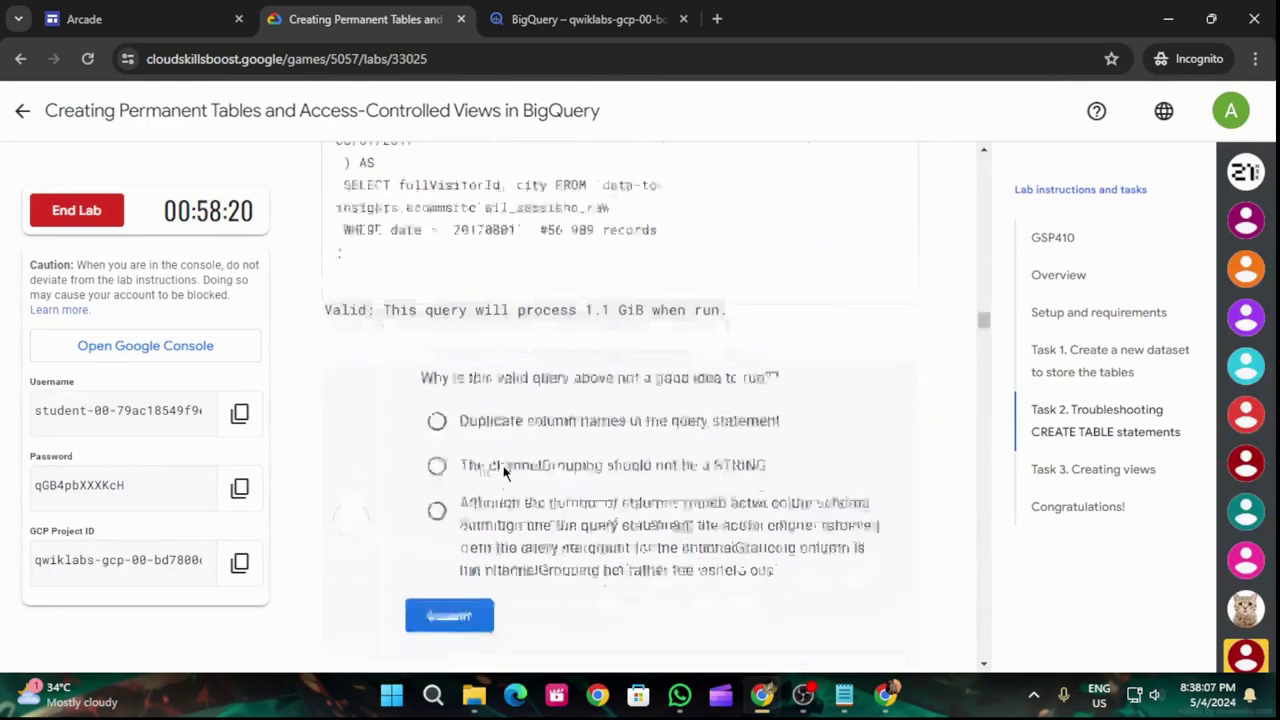
pyautogui.click(515, 342)
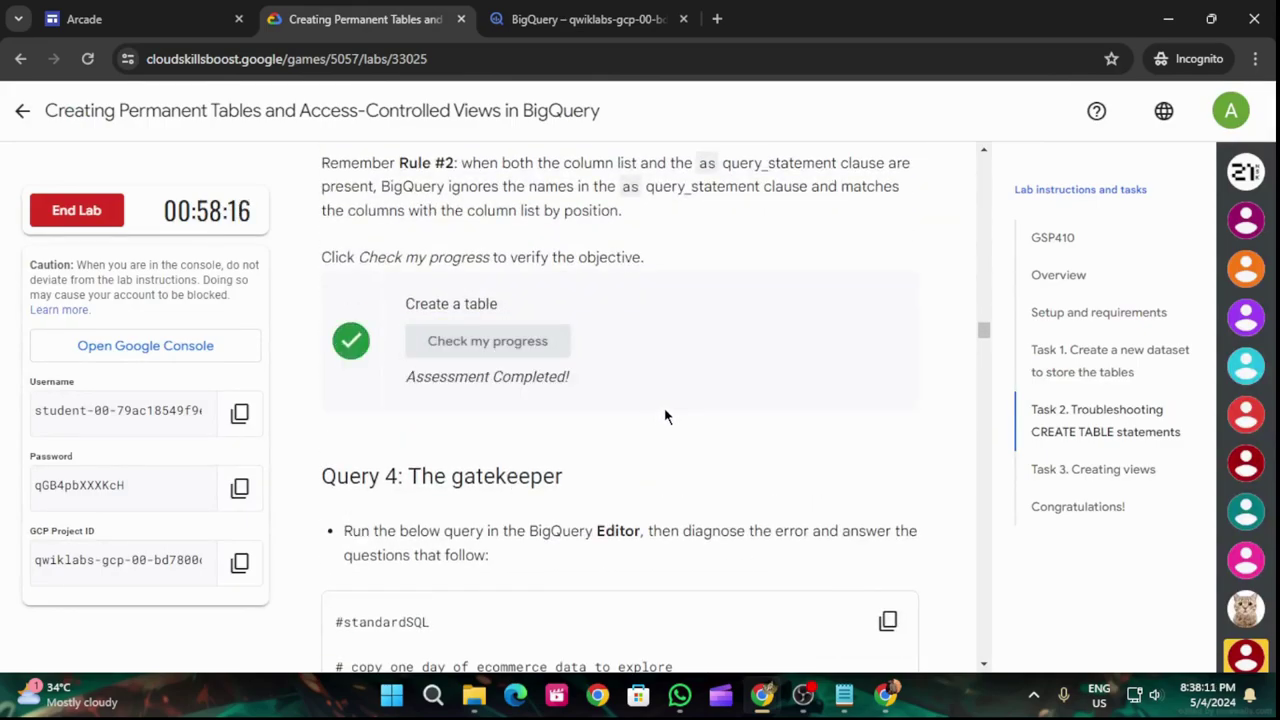
# - Copy the SQL of "Query 4: The gatekeeper" from the lab and run it in a new BigQuery query tab
pyautogui.scroll(-6, 662, 415)
pyautogui.scroll(-7, 671, 453)
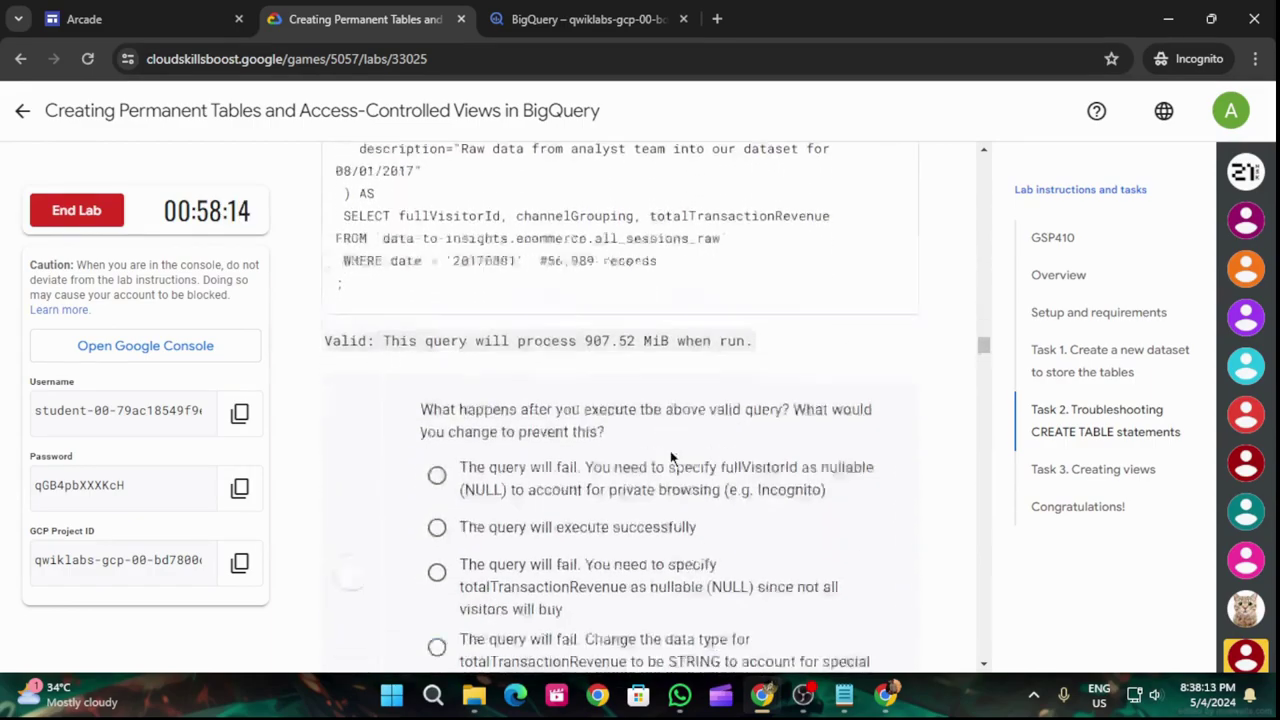
pyautogui.scroll(7, 669, 454)
pyautogui.scroll(3, 669, 453)
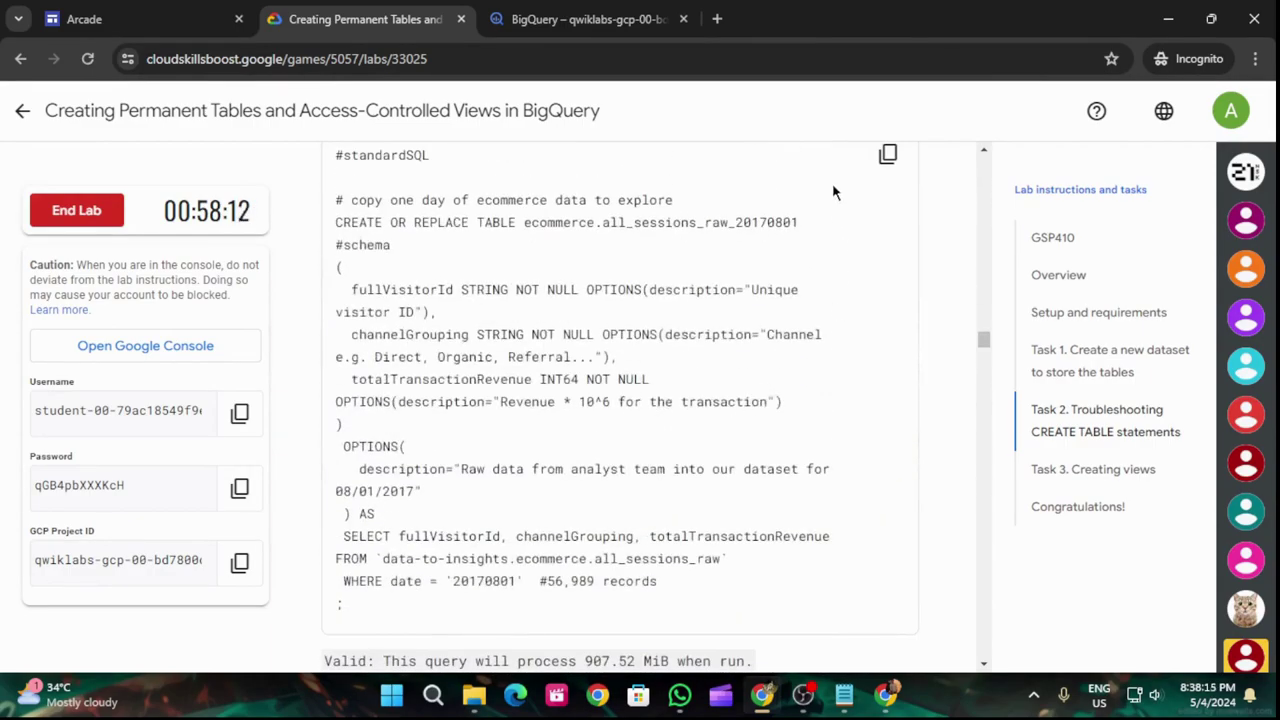
pyautogui.click(886, 152)
pyautogui.hotkey('ctrl', 'Tab')
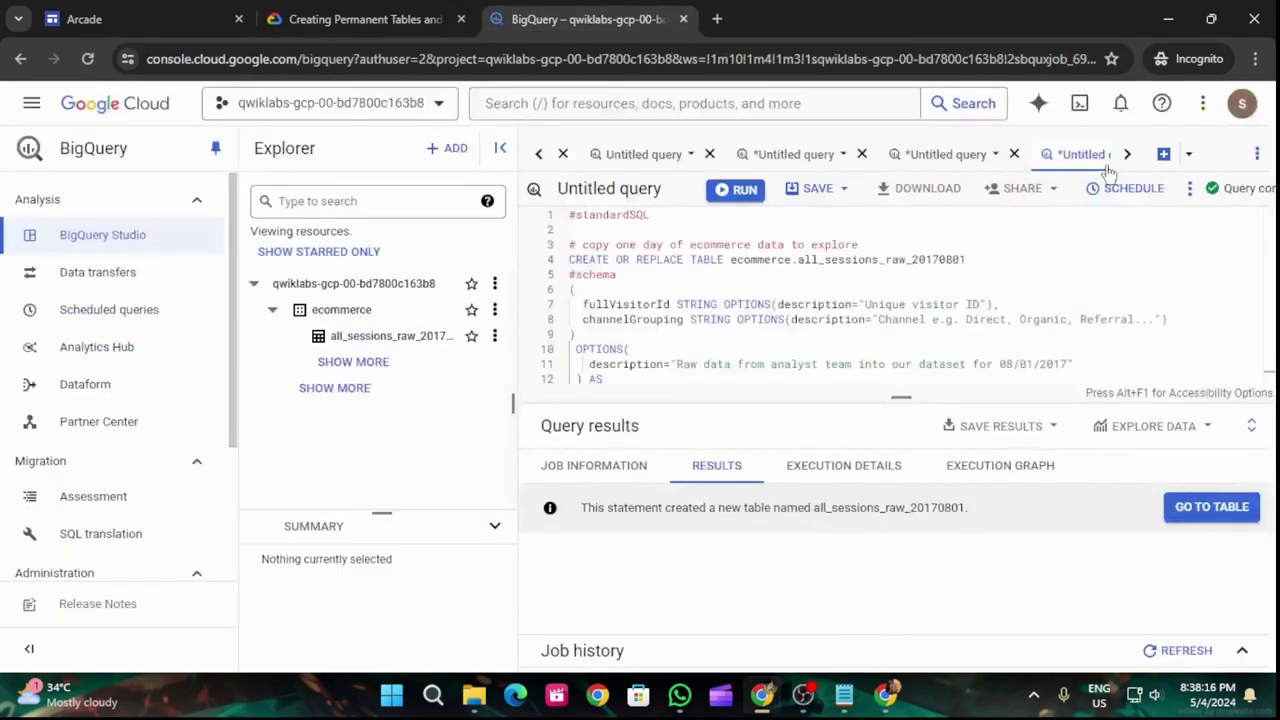
pyautogui.click(1163, 155)
pyautogui.hotkey('ctrl', 'v')
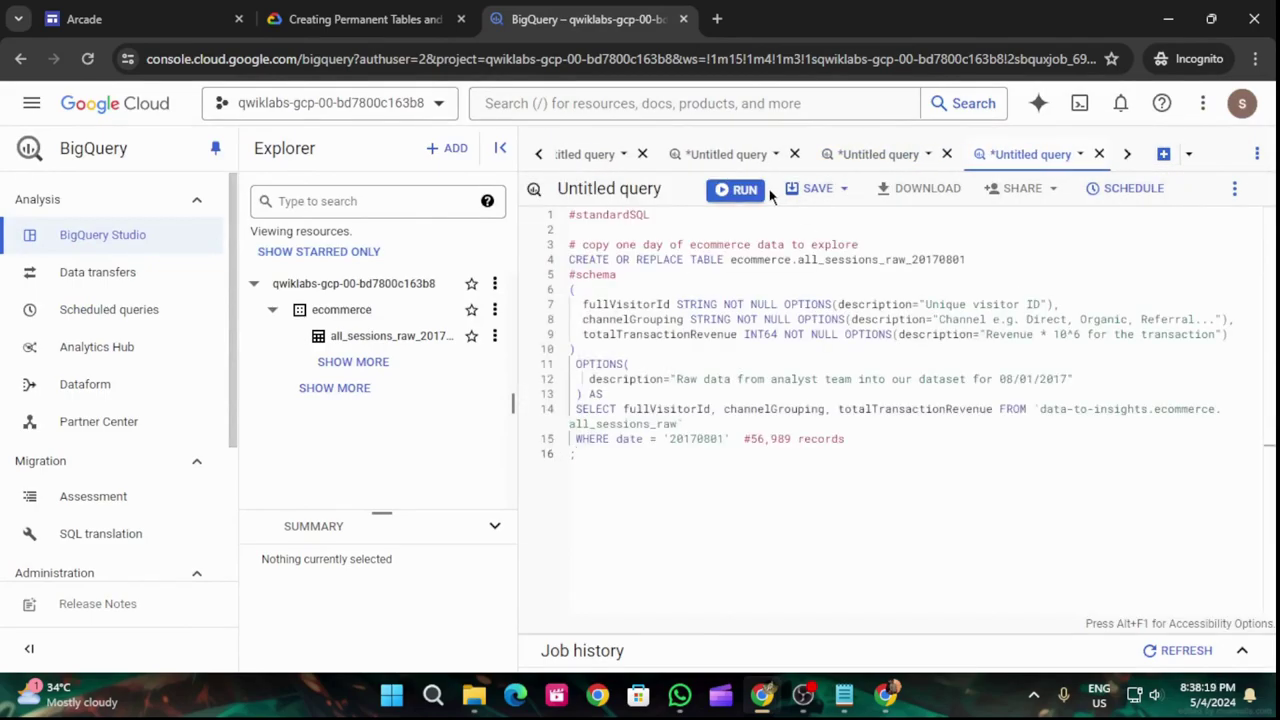
pyautogui.click(735, 189)
# - Copy the SQL of "Query 5: Working as intended" from the lab and run it in a new BigQuery query tab
pyautogui.click(365, 19)
pyautogui.scroll(-5, 503, 514)
pyautogui.scroll(-5, 503, 514)
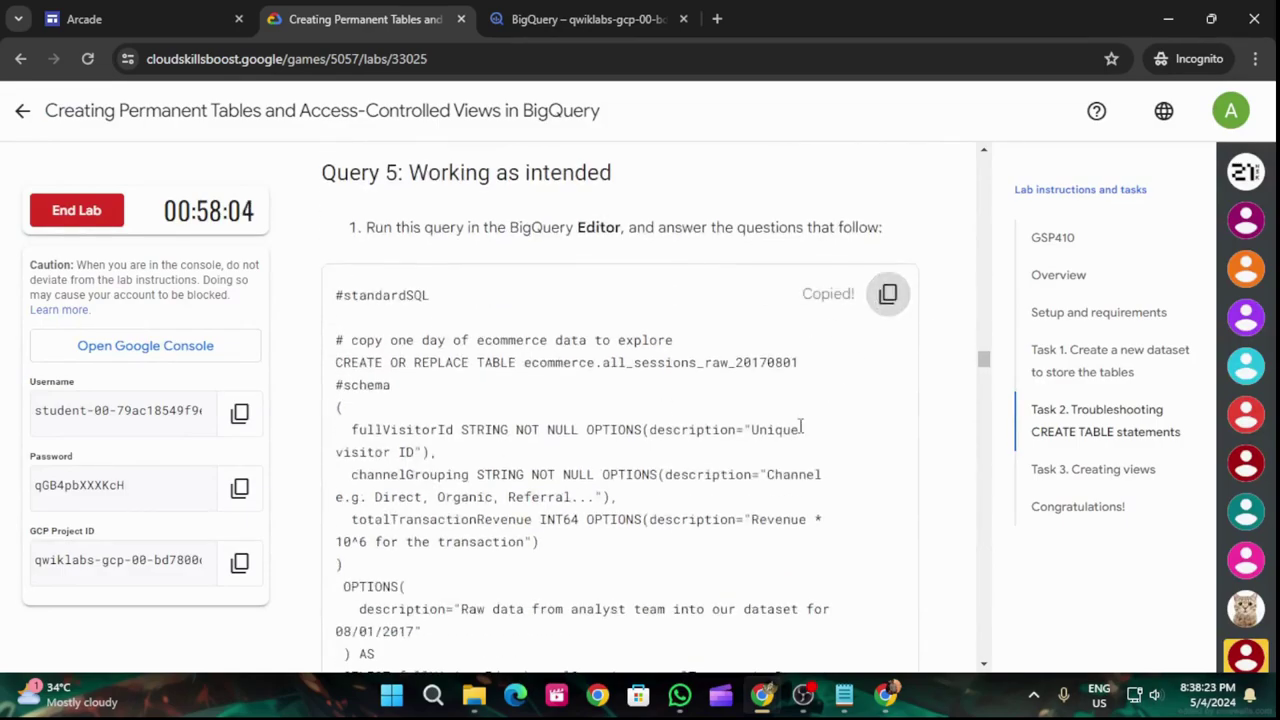
pyautogui.scroll(-9, 805, 425)
pyautogui.scroll(-1, 799, 431)
pyautogui.click(580, 19)
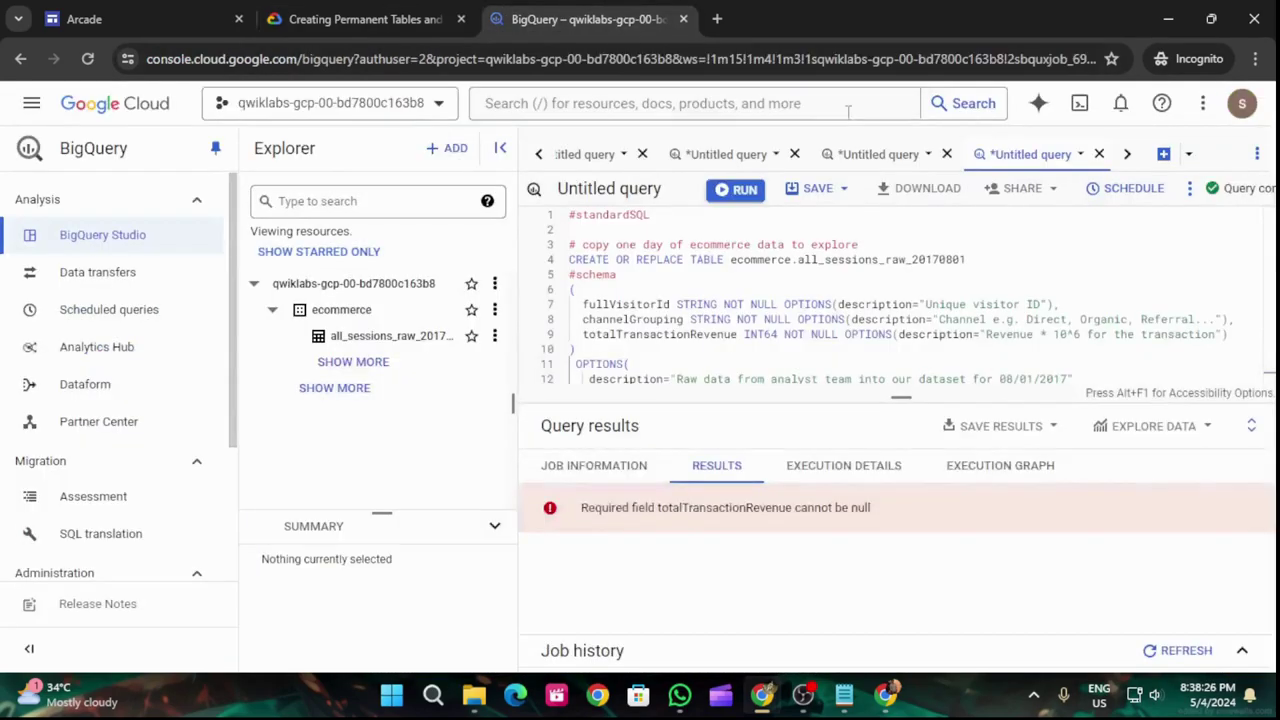
pyautogui.click(1163, 155)
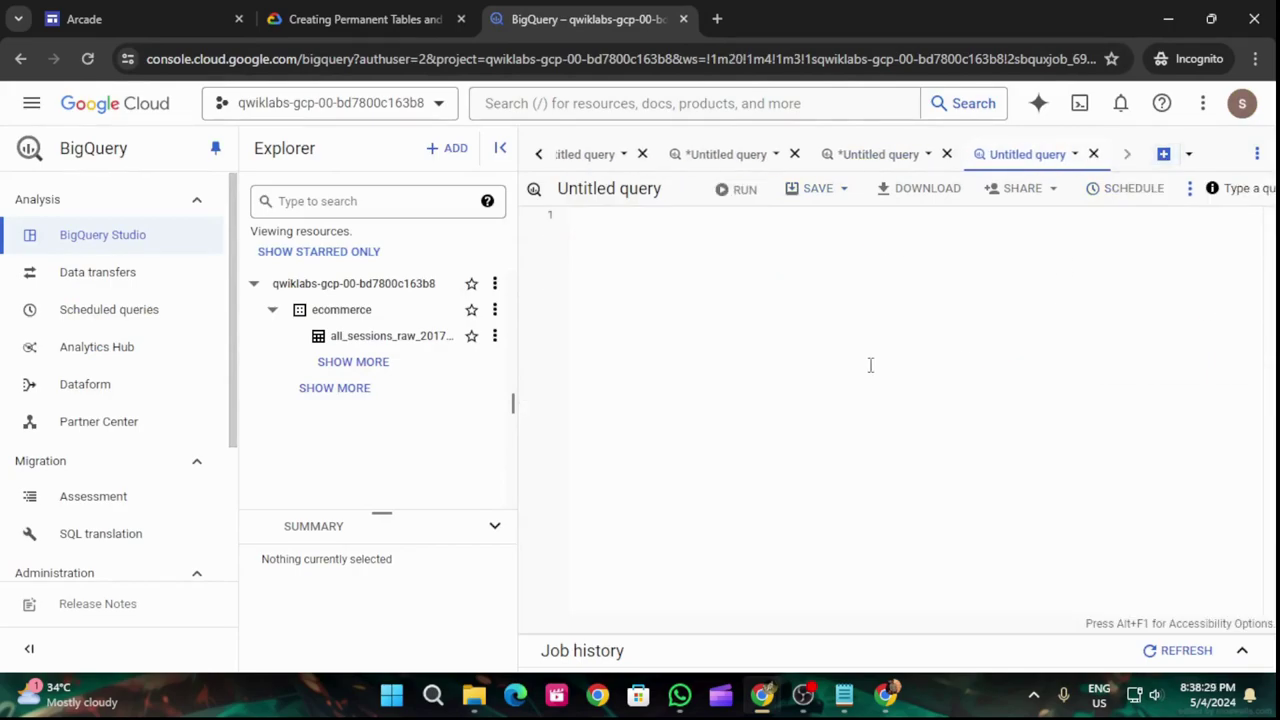
pyautogui.hotkey('ctrl', 'v')
pyautogui.click(735, 190)
# - Check the lab progress for the "Working as intended" objective
pyautogui.click(365, 19)
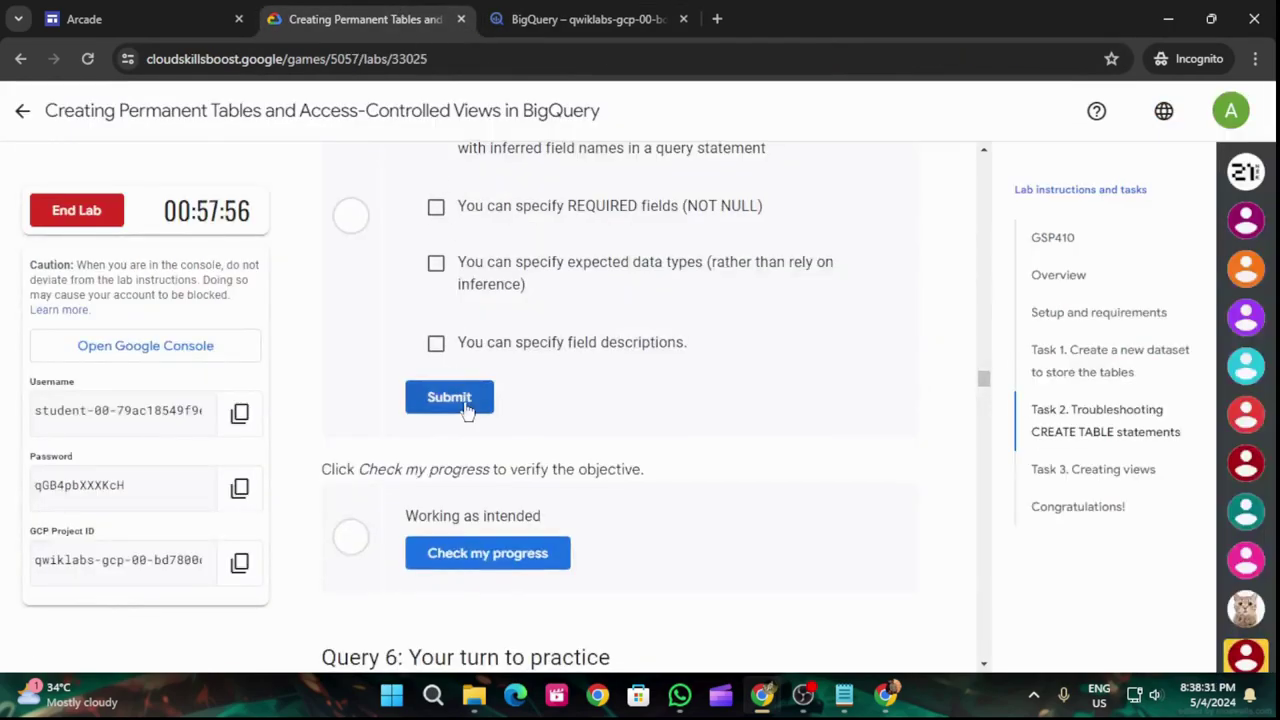
pyautogui.scroll(-2, 466, 395)
pyautogui.click(486, 370)
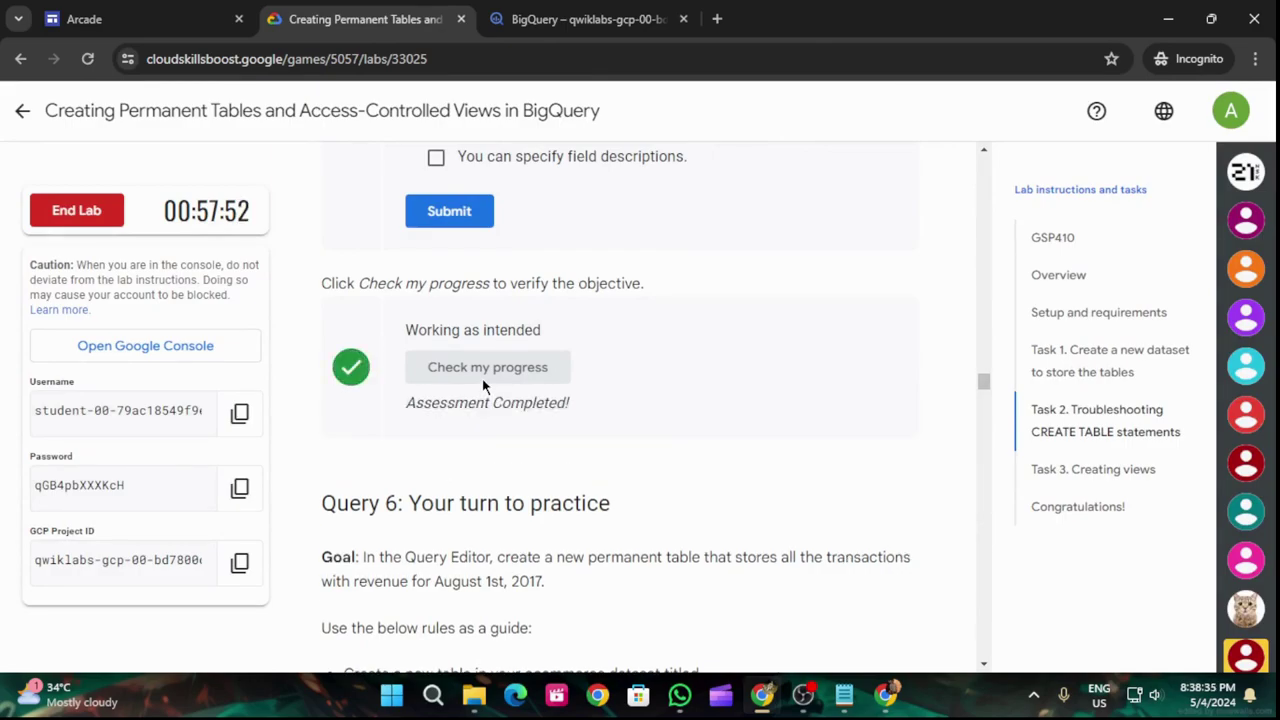
# - Run Query 6's possible answer creating ecommerce.revenue_transactions_20170801 in a new BigQuery query tab, and check the "Create a table" objective below the stale data section
pyautogui.scroll(-5, 483, 385)
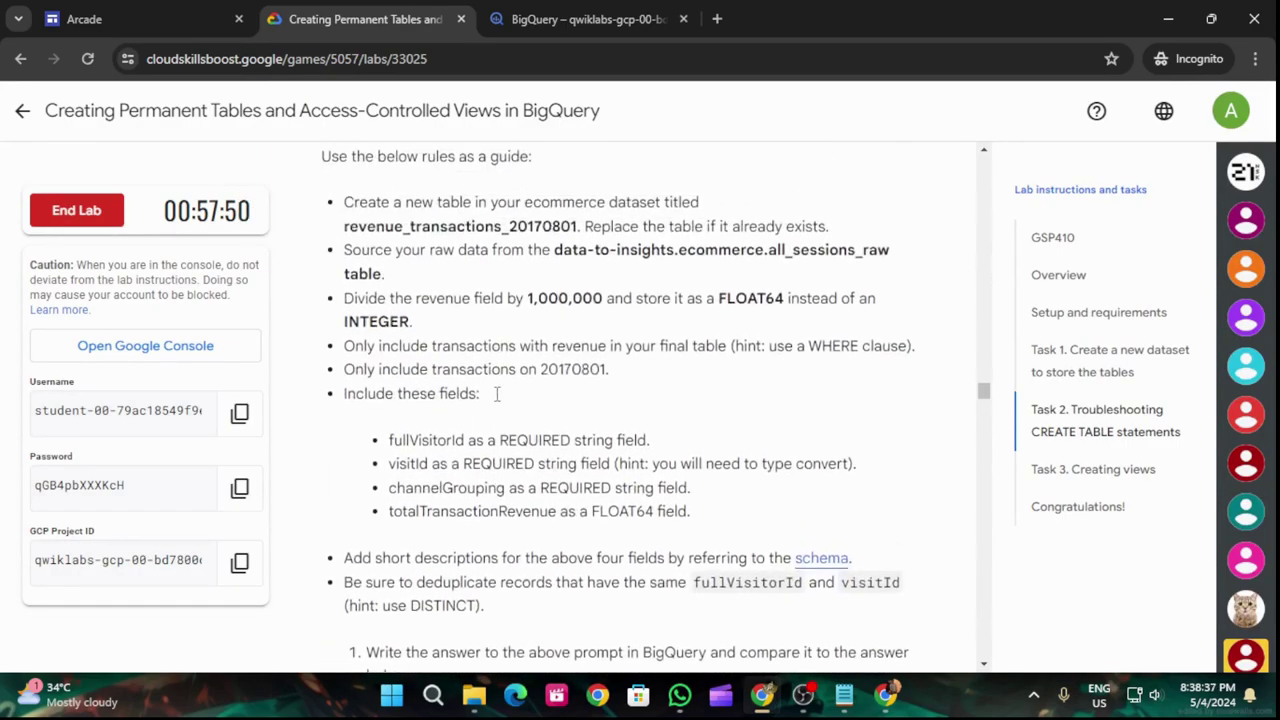
pyautogui.scroll(-5, 480, 400)
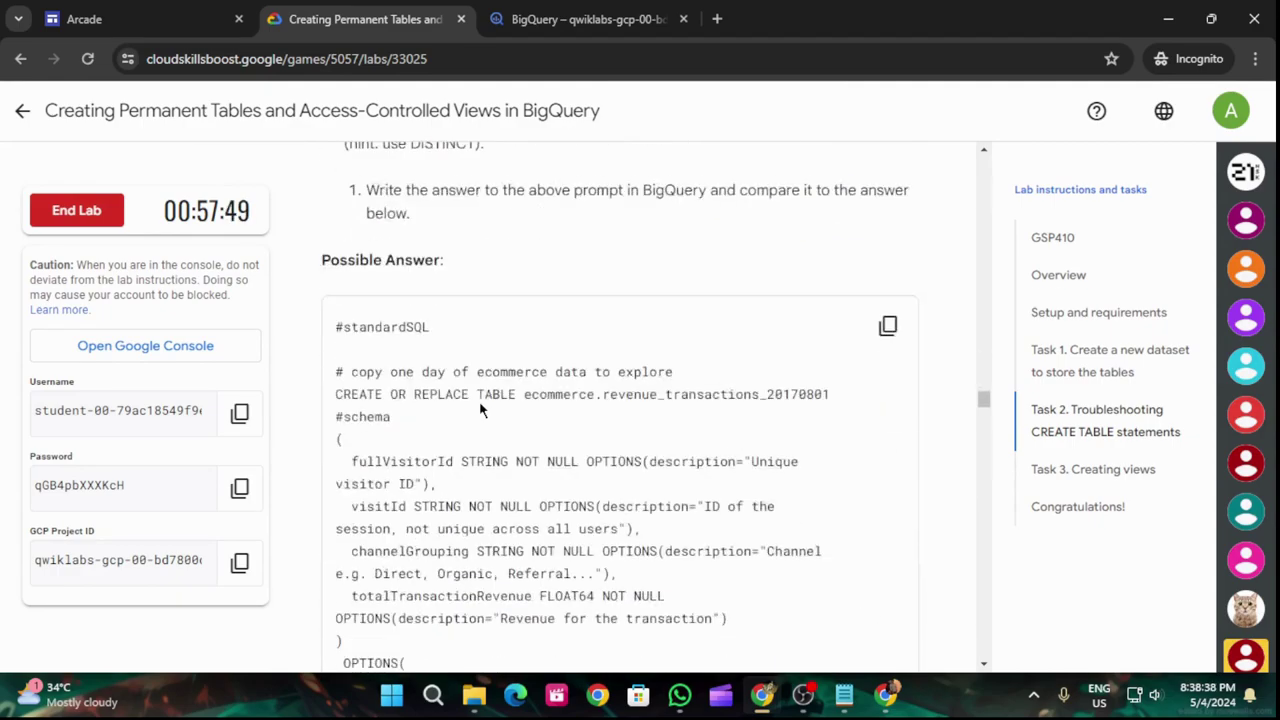
pyautogui.click(890, 328)
pyautogui.scroll(-10, 732, 347)
pyautogui.scroll(-6, 731, 357)
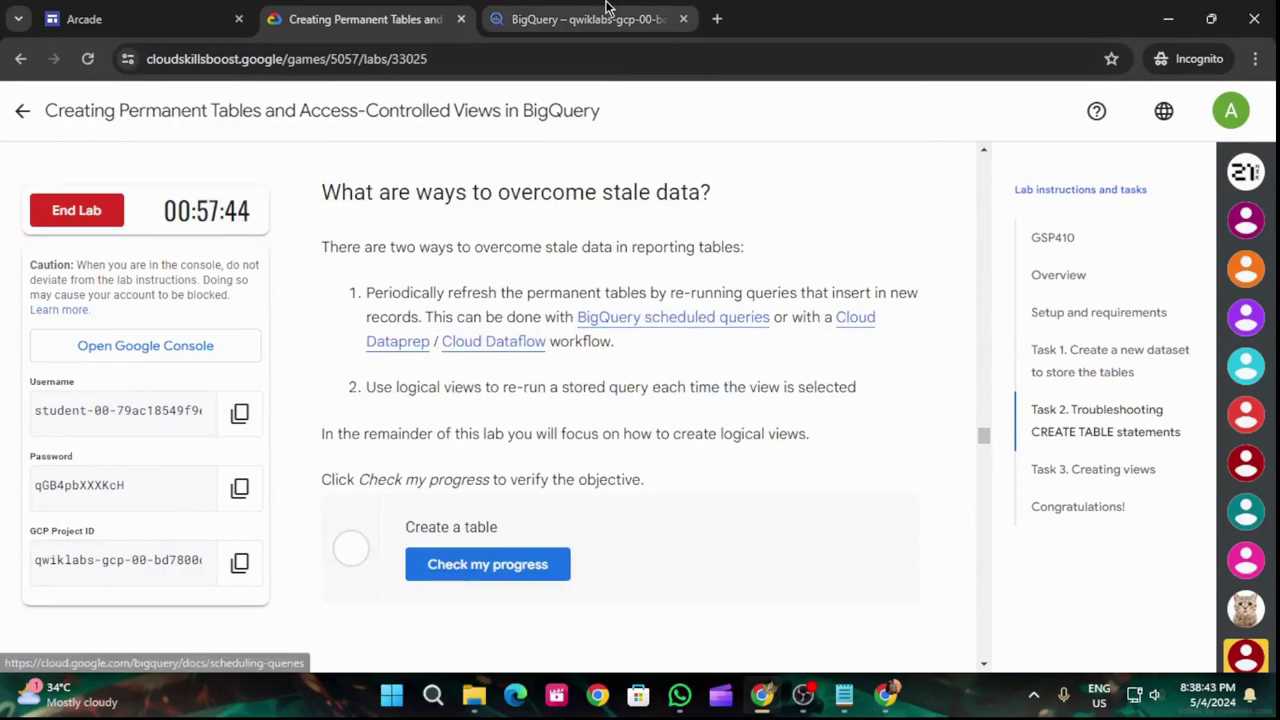
pyautogui.click(605, 8)
pyautogui.click(1162, 154)
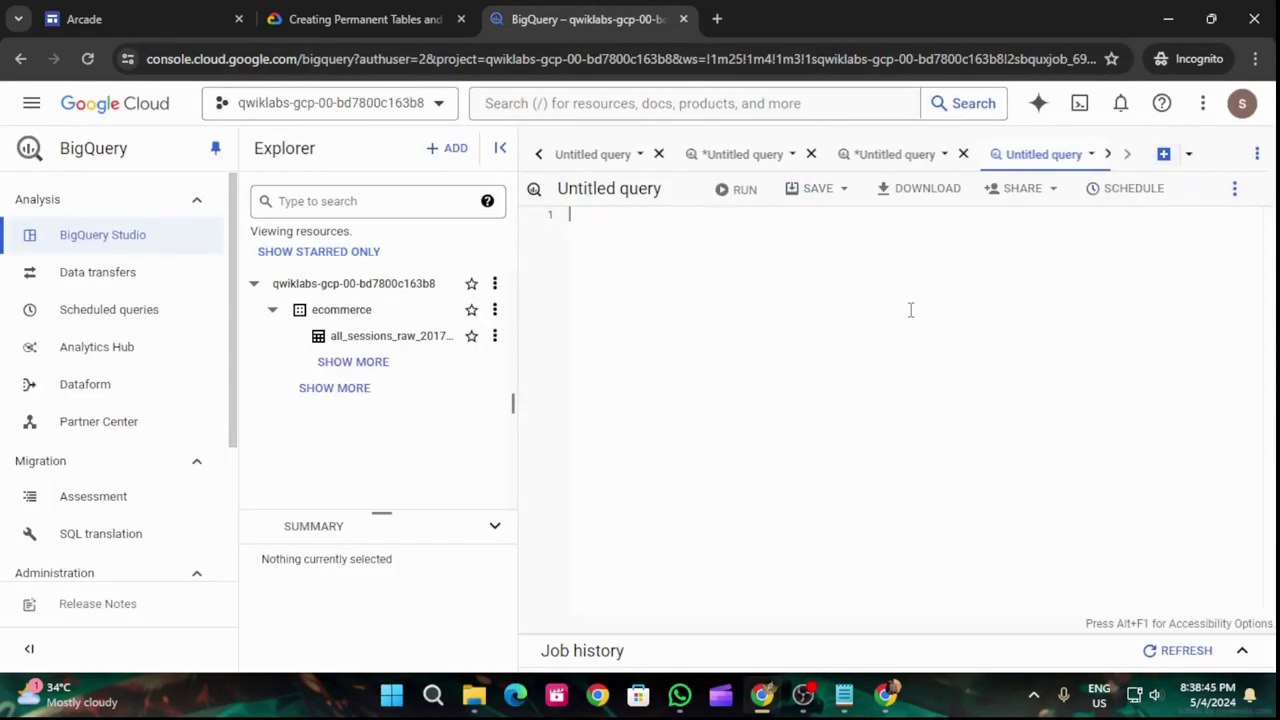
pyautogui.hotkey('ctrl', 'v')
pyautogui.click(737, 189)
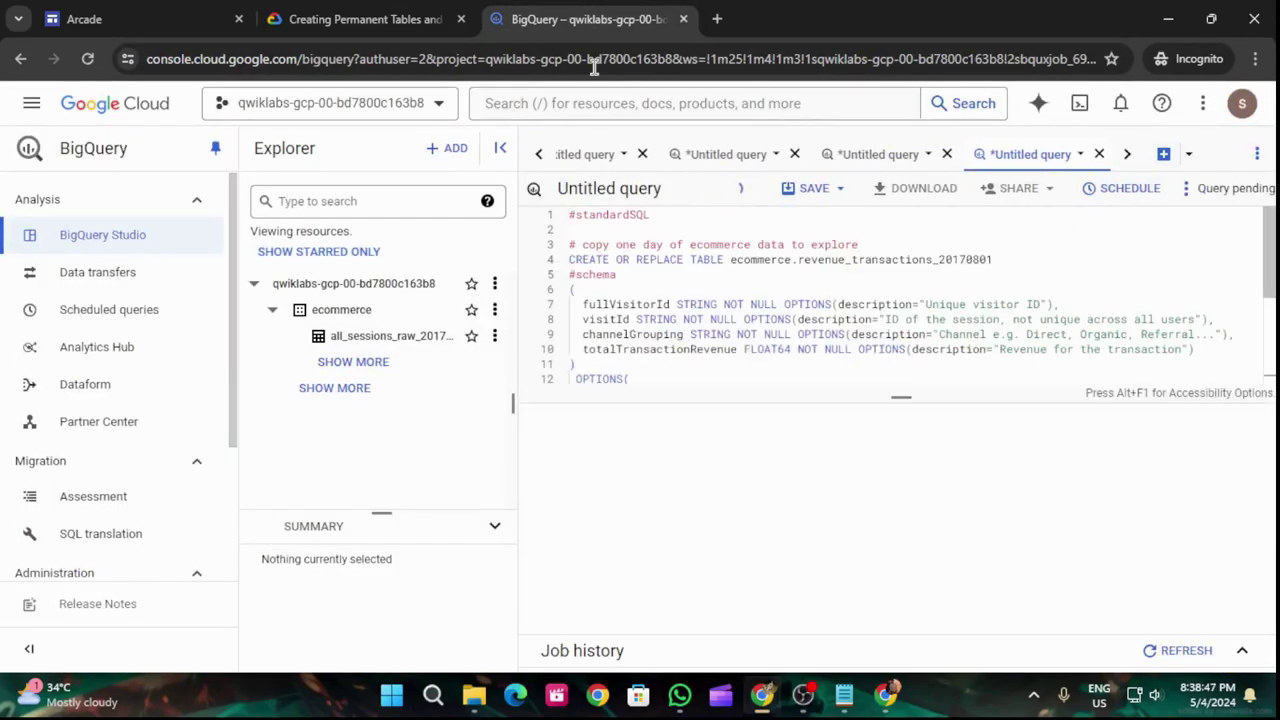
pyautogui.click(365, 19)
pyautogui.click(503, 567)
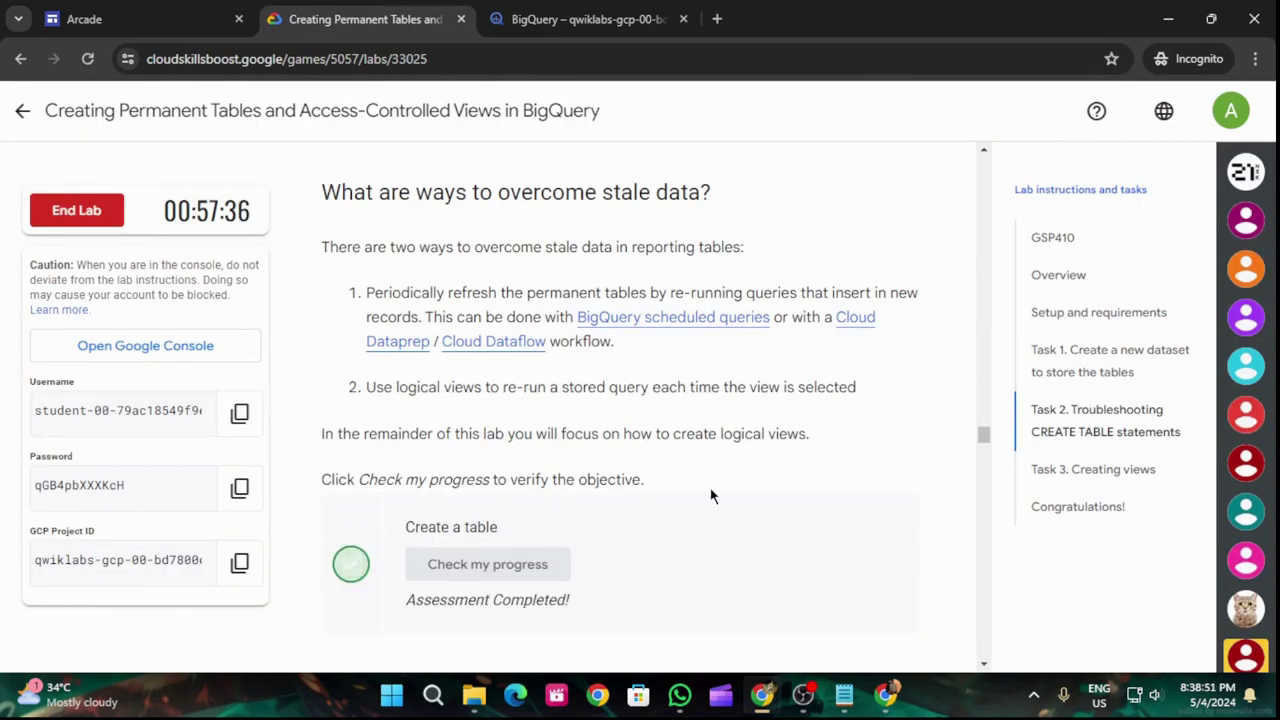
# - Copy the first Task 3 query selecting the latest 100 transactions and run it in a new BigQuery query tab
pyautogui.scroll(-7, 711, 494)
pyautogui.click(888, 264)
pyautogui.scroll(-1, 886, 326)
pyautogui.scroll(-5, 882, 332)
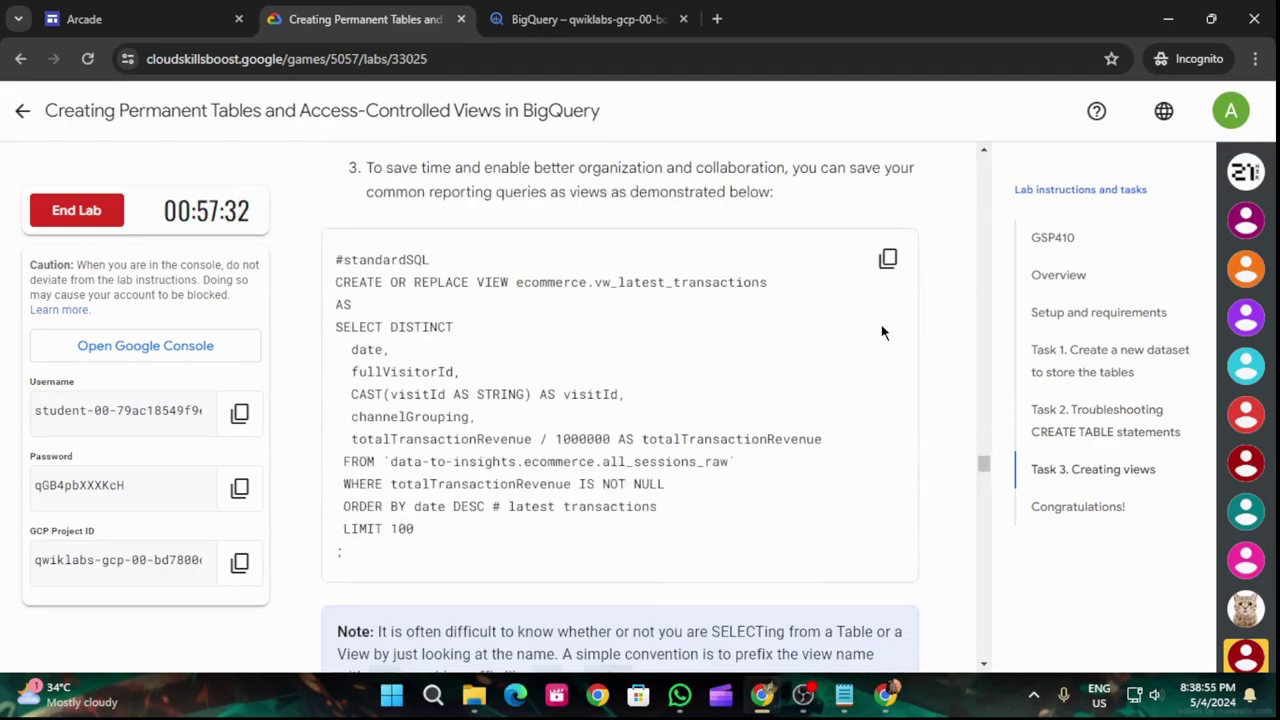
pyautogui.click(580, 19)
pyautogui.hotkey('ctrl', 'a')
pyautogui.press('Delete')
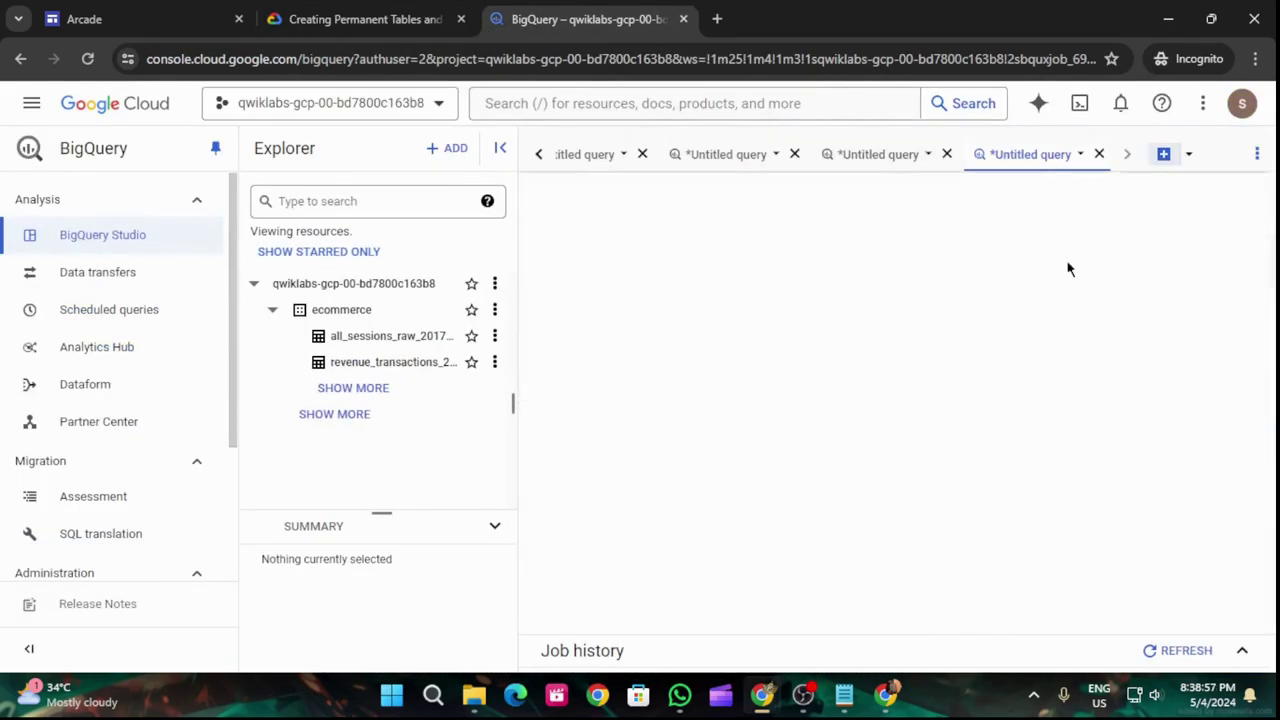
pyautogui.hotkey('ctrl', 'v')
pyautogui.click(740, 190)
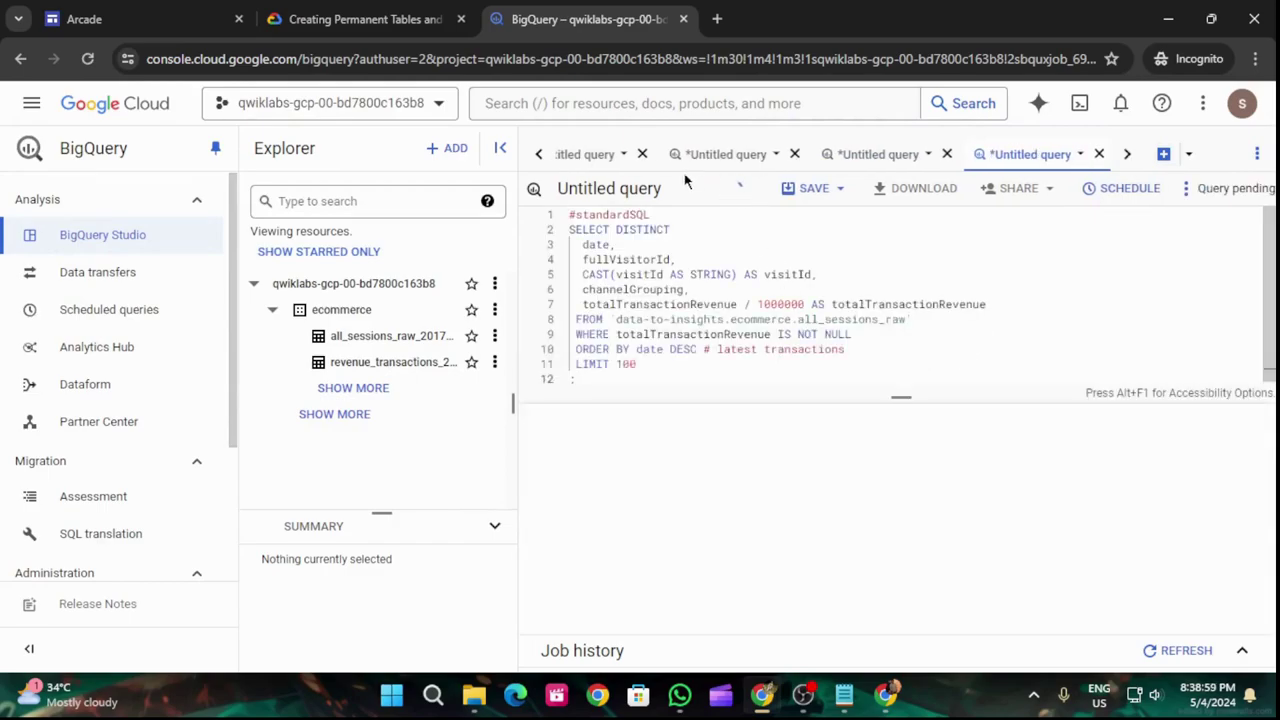
# - Run the lab's step 3 query creating or replacing the view ecommerce.vw_latest_transactions in a new BigQuery query tab
pyautogui.click(365, 19)
pyautogui.scroll(-4, 710, 465)
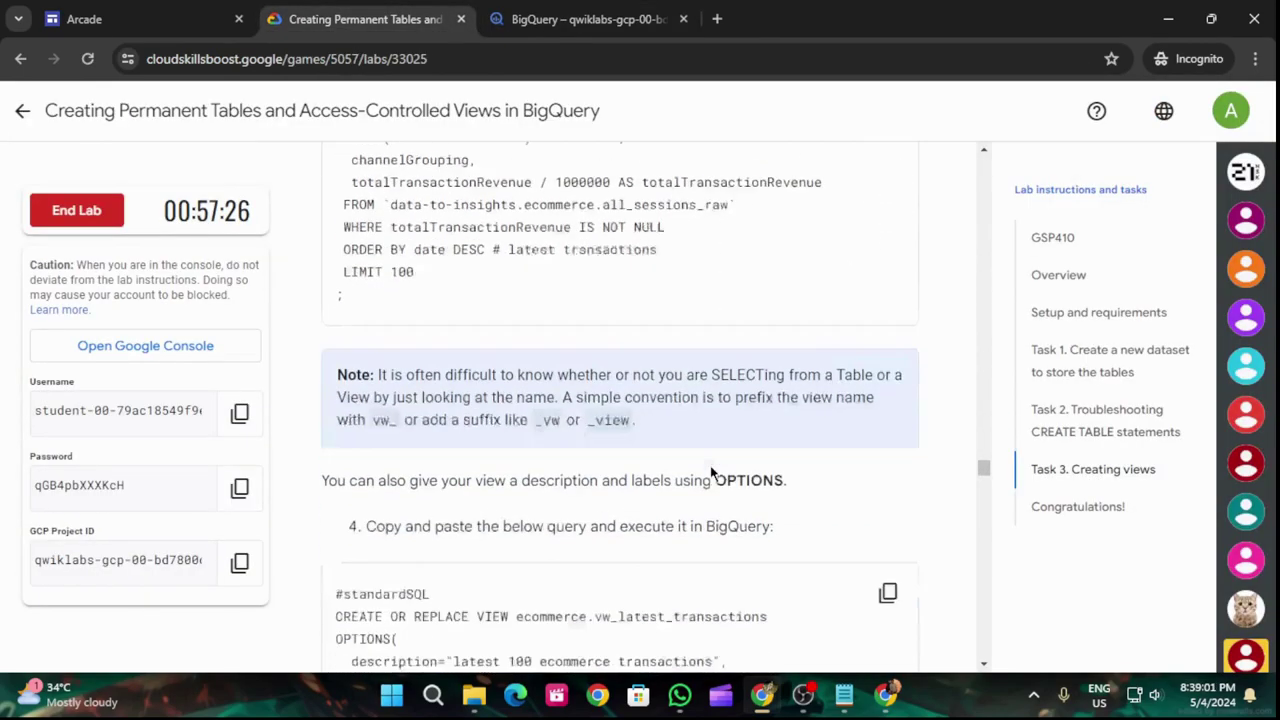
pyautogui.scroll(8, 710, 470)
pyautogui.scroll(3, 710, 470)
pyautogui.scroll(-7, 711, 477)
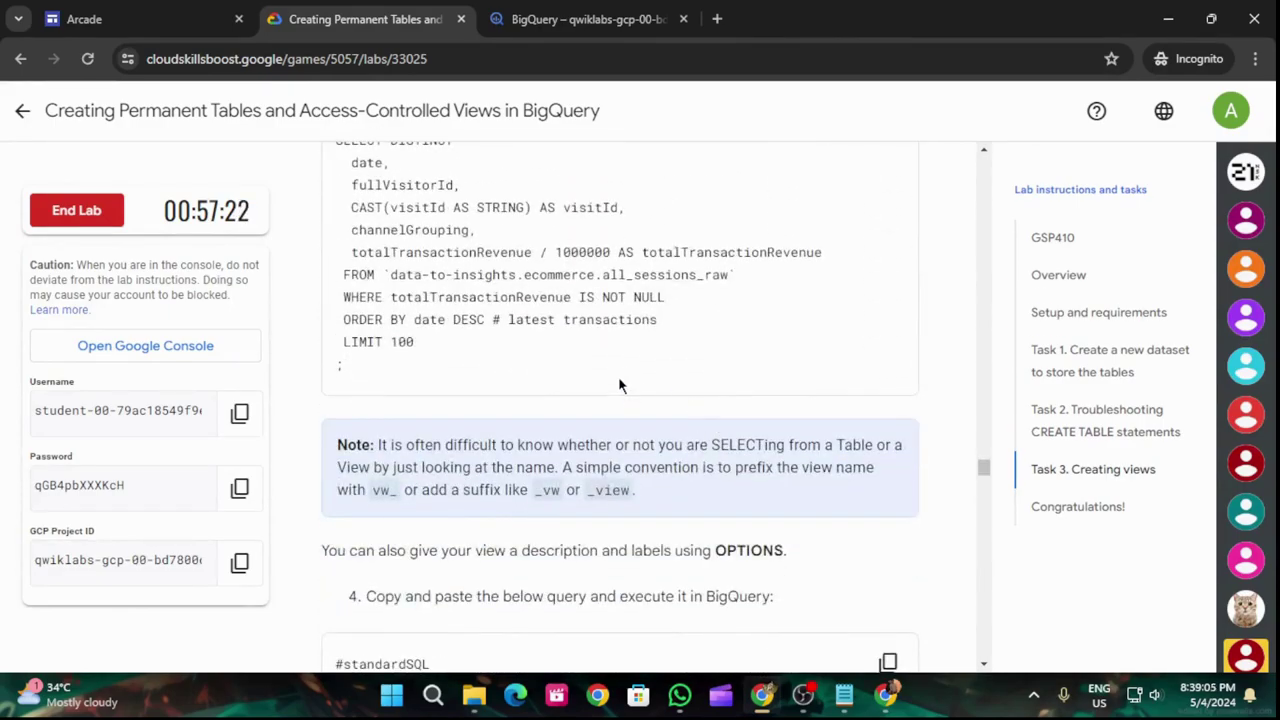
pyautogui.click(603, 10)
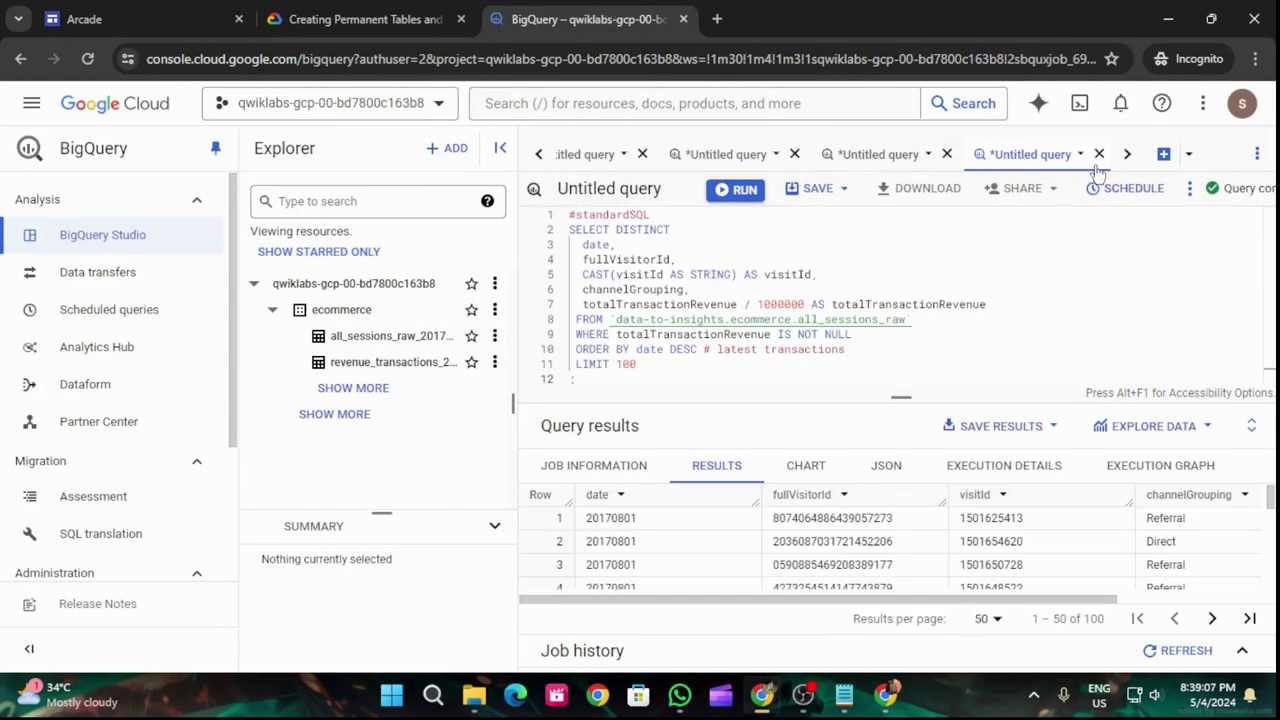
pyautogui.click(1162, 155)
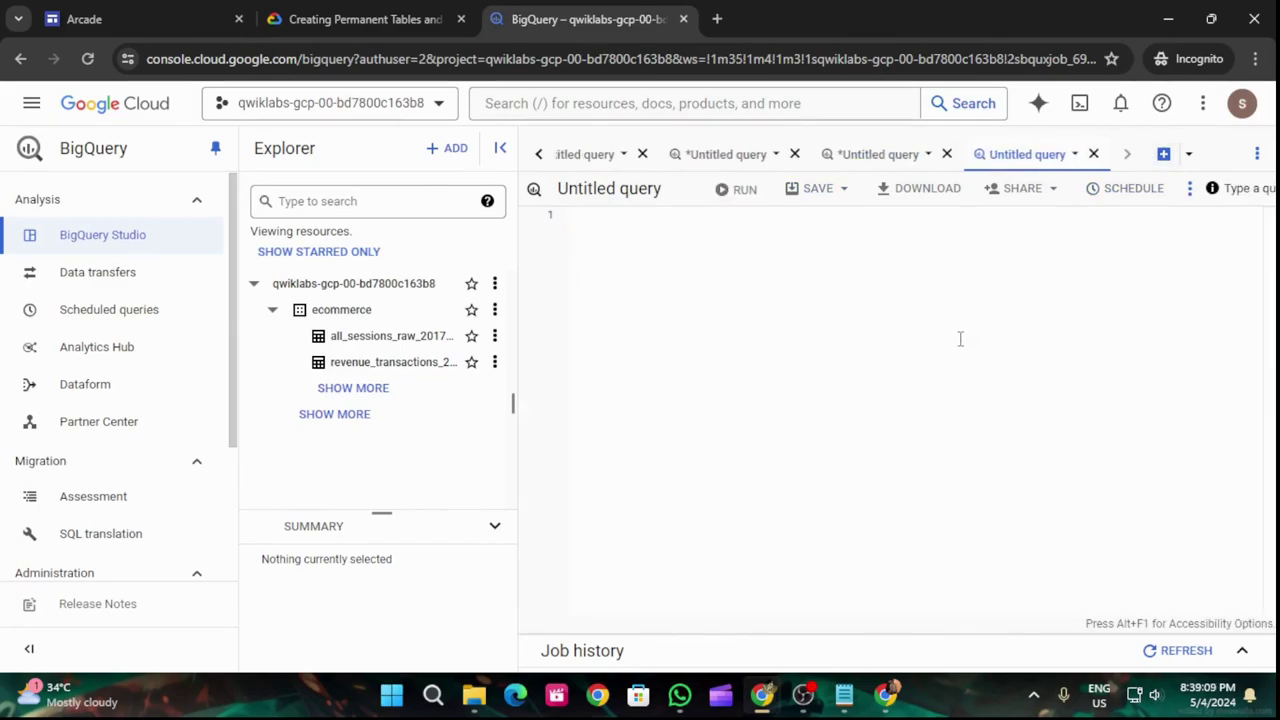
pyautogui.hotkey('ctrl', 'v')
pyautogui.click(745, 189)
# - Copy the lab's step 4 query that gives vw_latest_transactions a description and labels, and run it in a new BigQuery query tab
pyautogui.hotkey('ctrl', 'shift', 'Tab')
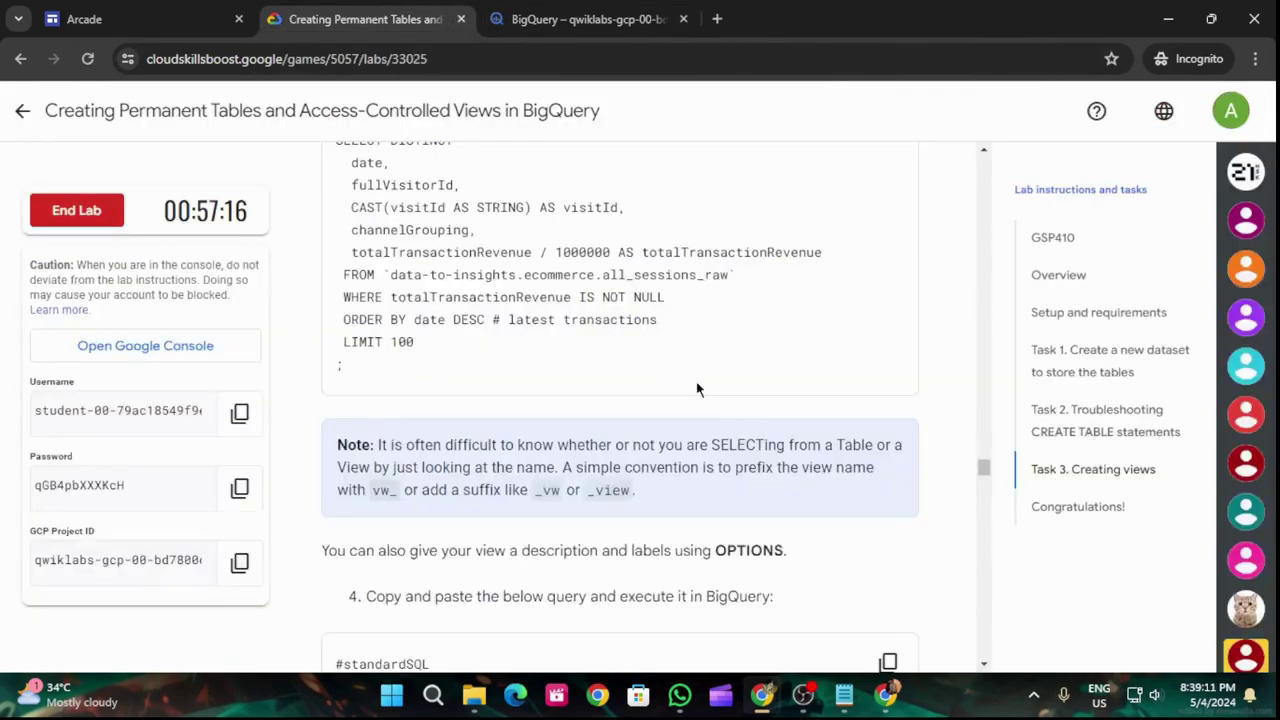
pyautogui.scroll(-3, 827, 464)
pyautogui.click(888, 383)
pyautogui.scroll(-5, 699, 512)
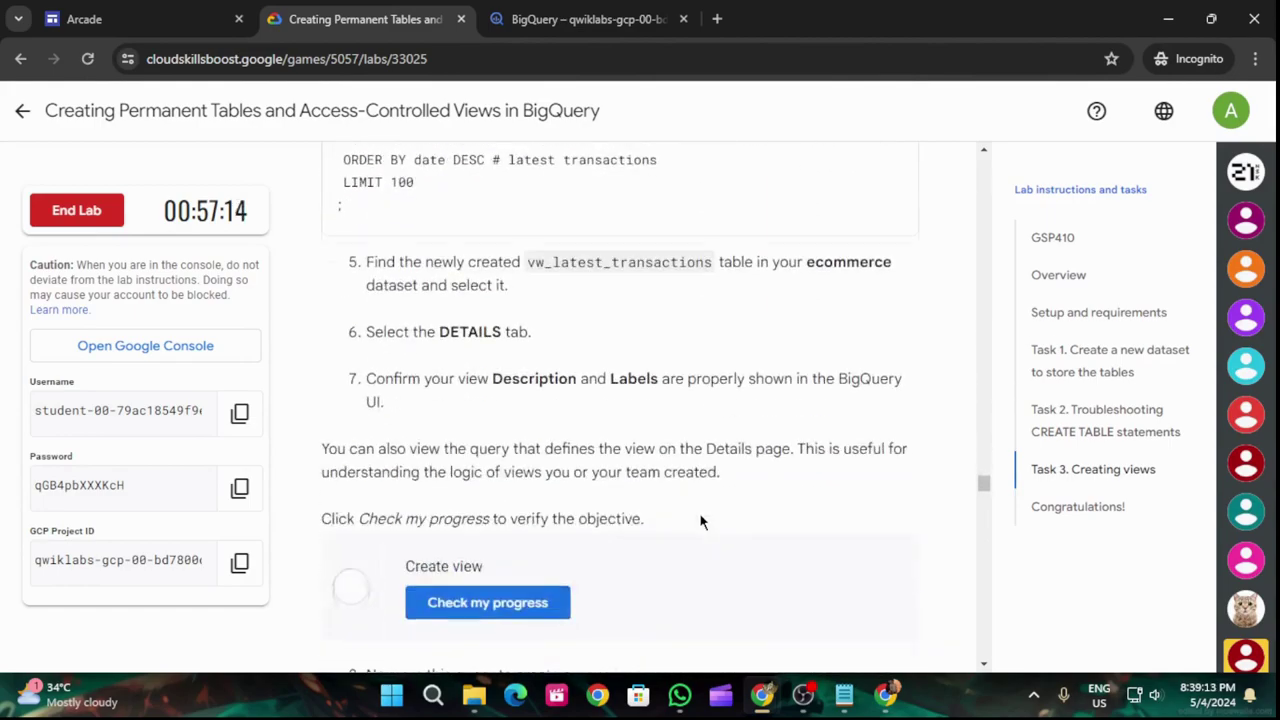
pyautogui.click(575, 19)
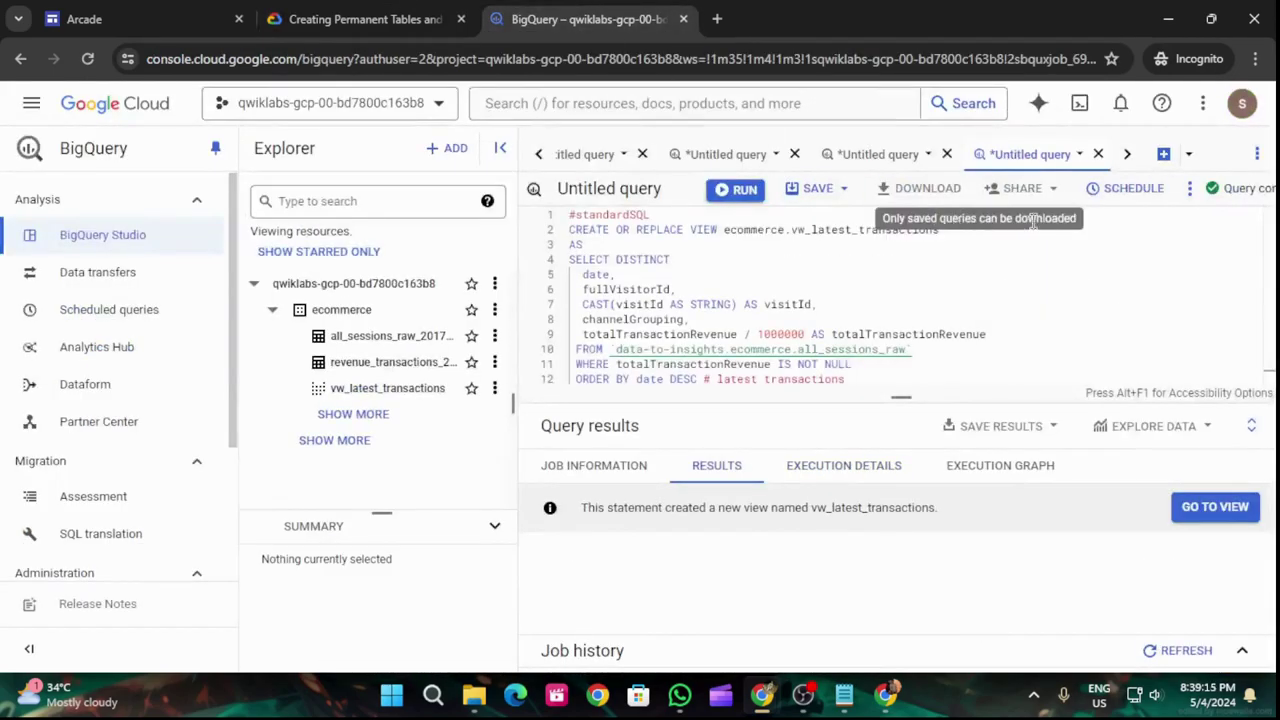
pyautogui.click(1163, 153)
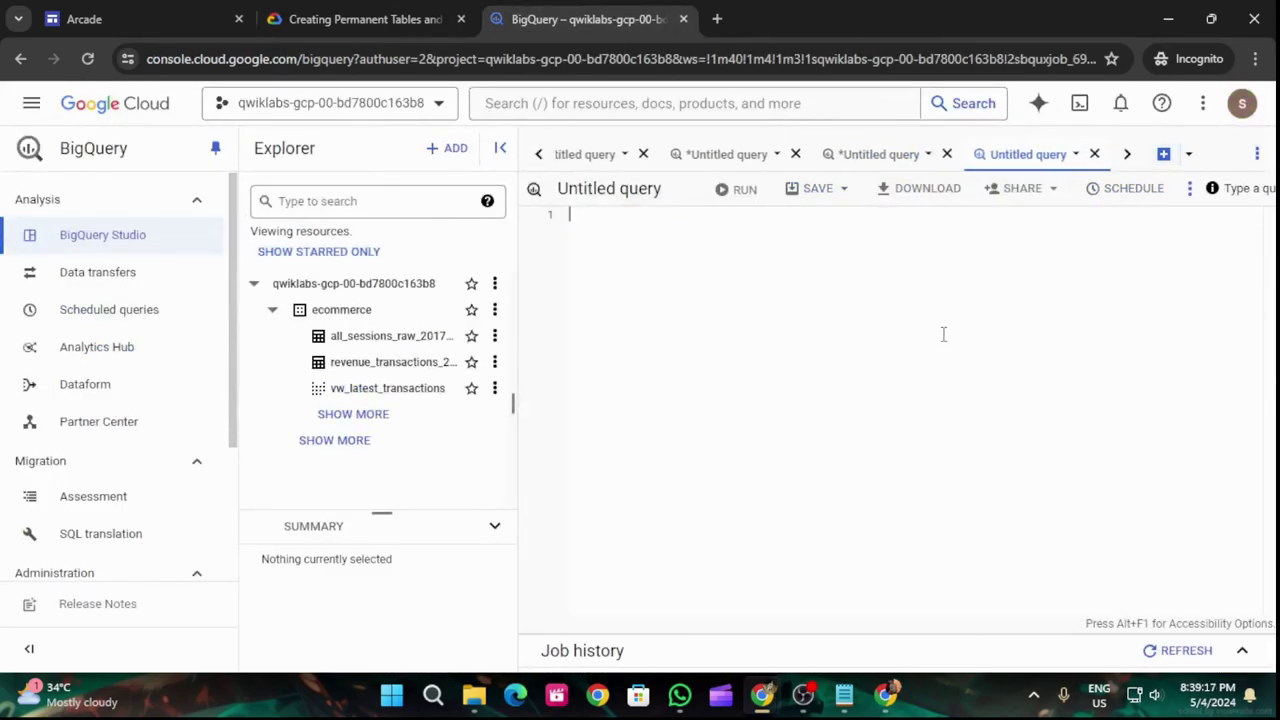
pyautogui.hotkey('ctrl', 'v')
pyautogui.click(745, 190)
# - Check the lab progress for the "Create view" objective and review the view query's result in BigQuery
pyautogui.click(365, 19)
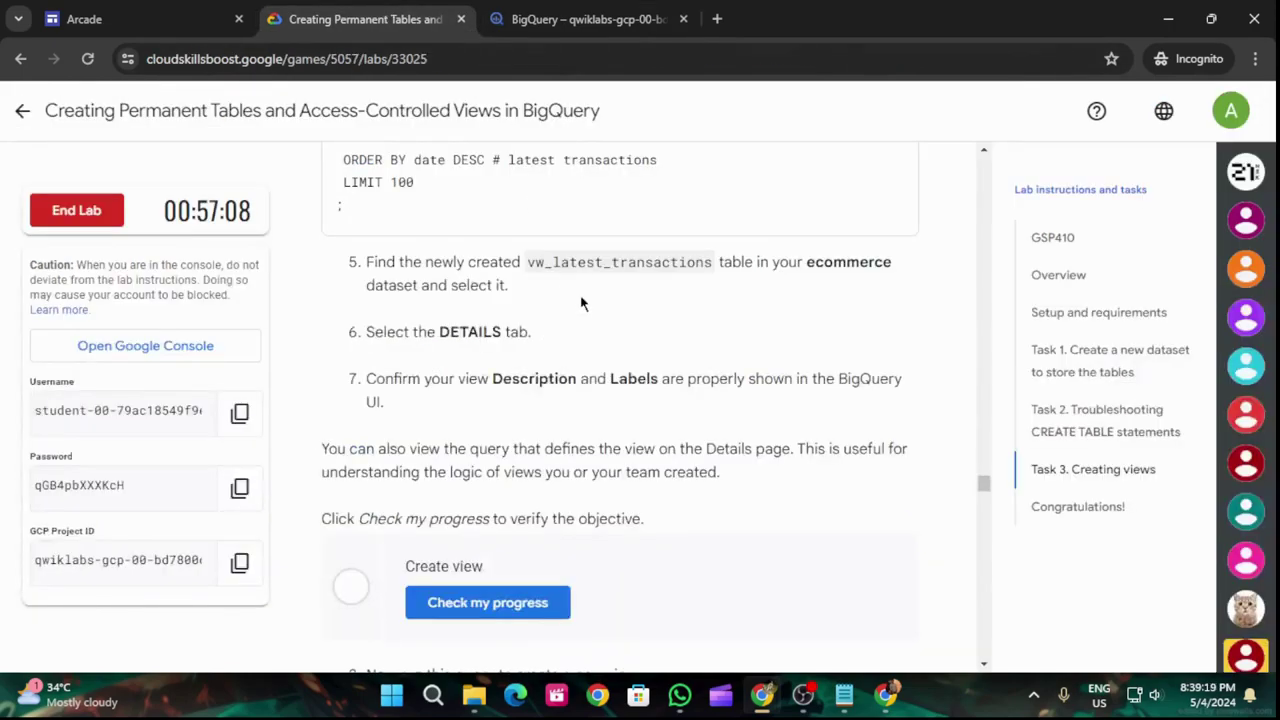
pyautogui.scroll(-3, 620, 400)
pyautogui.click(487, 415)
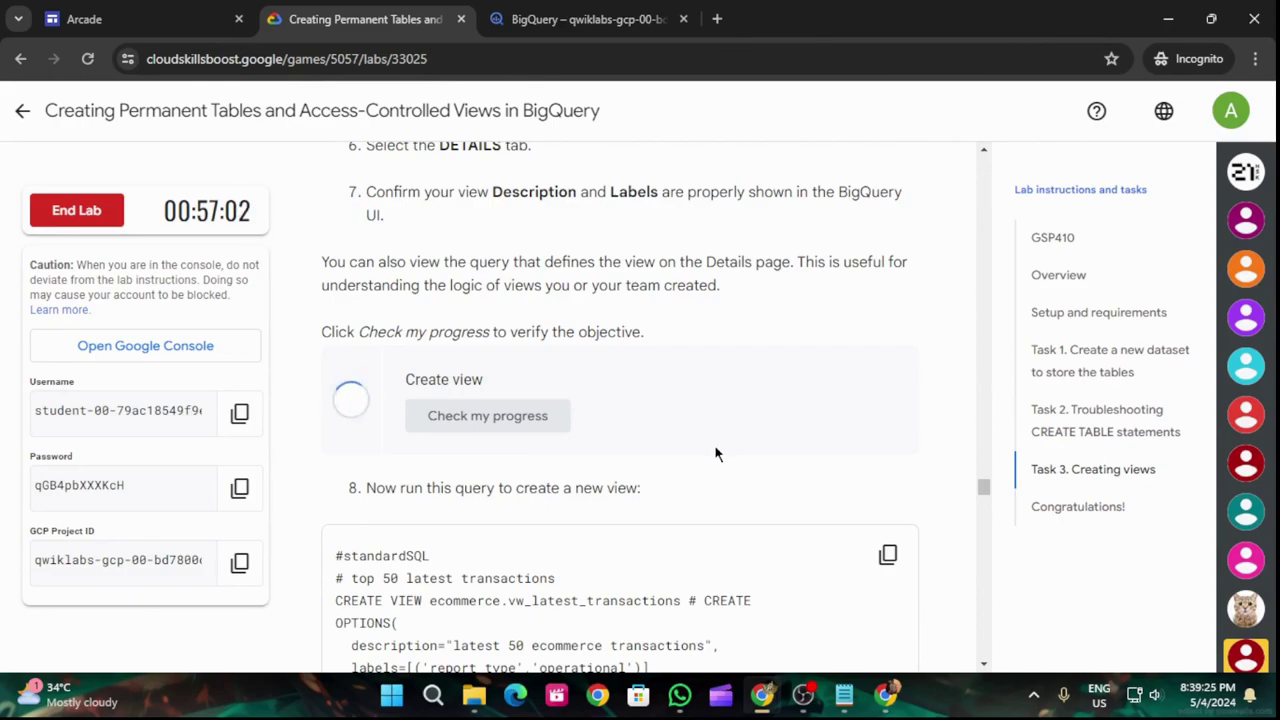
pyautogui.scroll(-2, 714, 454)
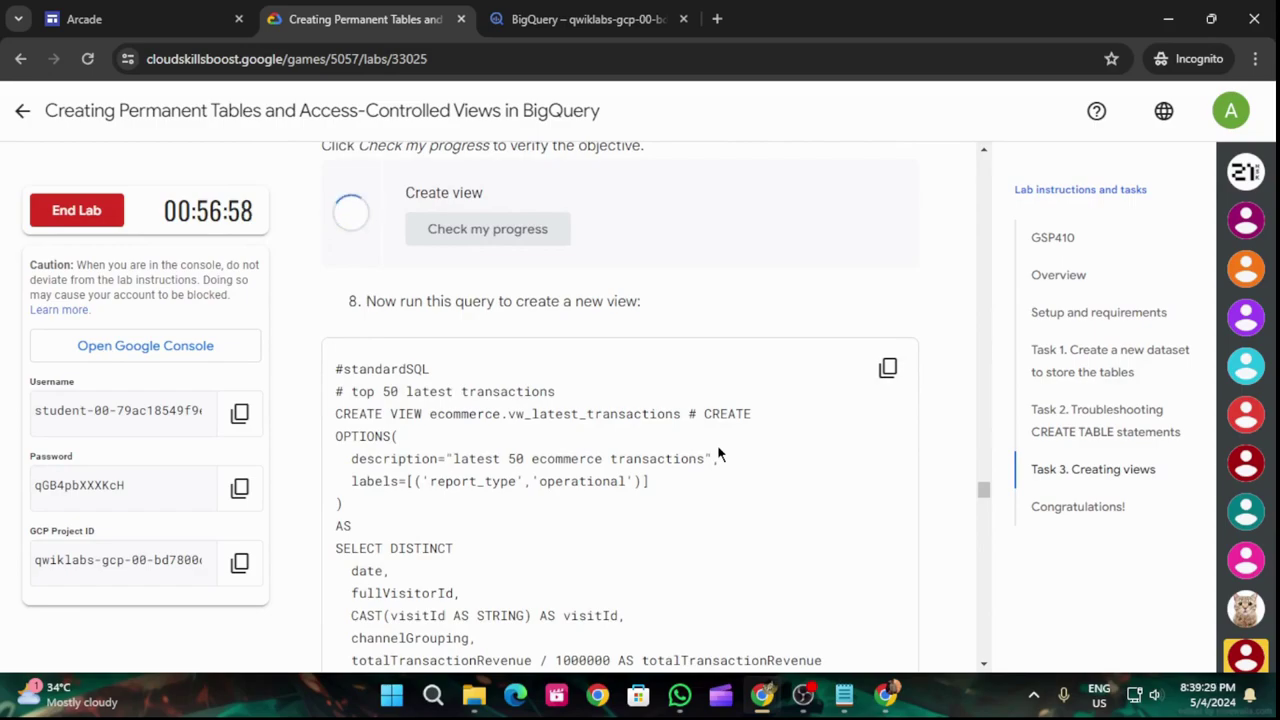
pyautogui.scroll(1, 717, 452)
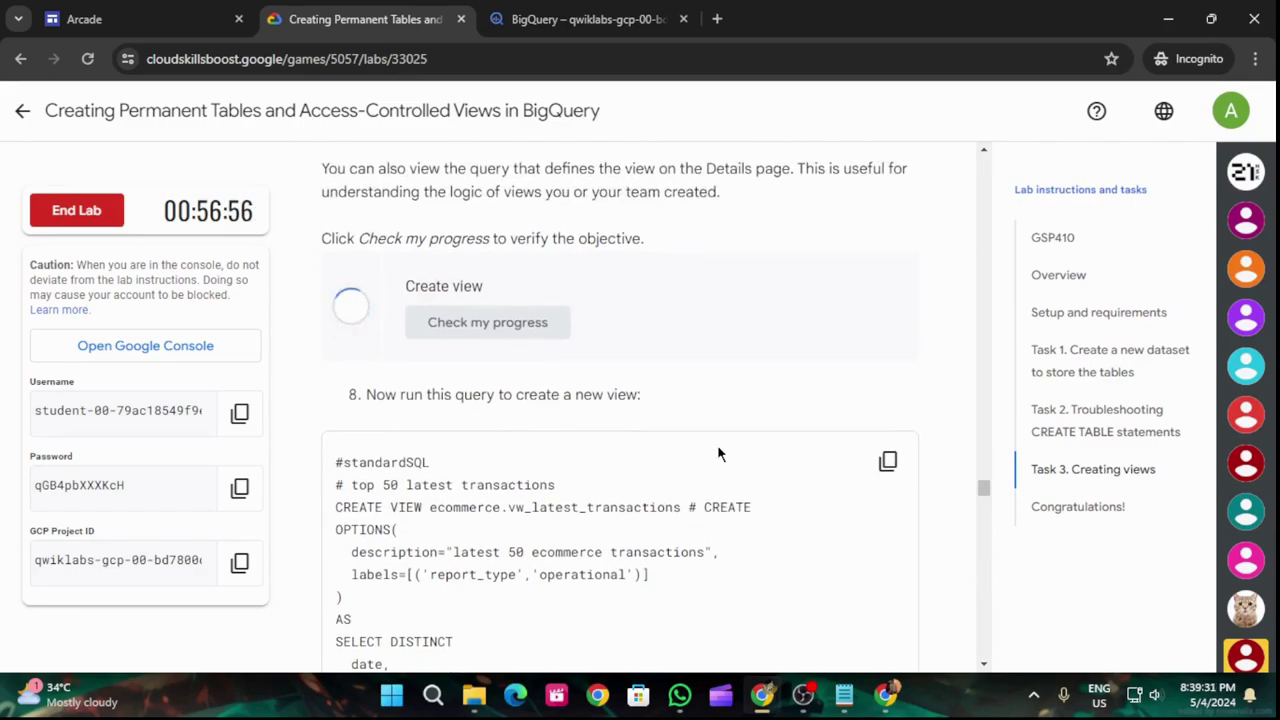
pyautogui.click(578, 20)
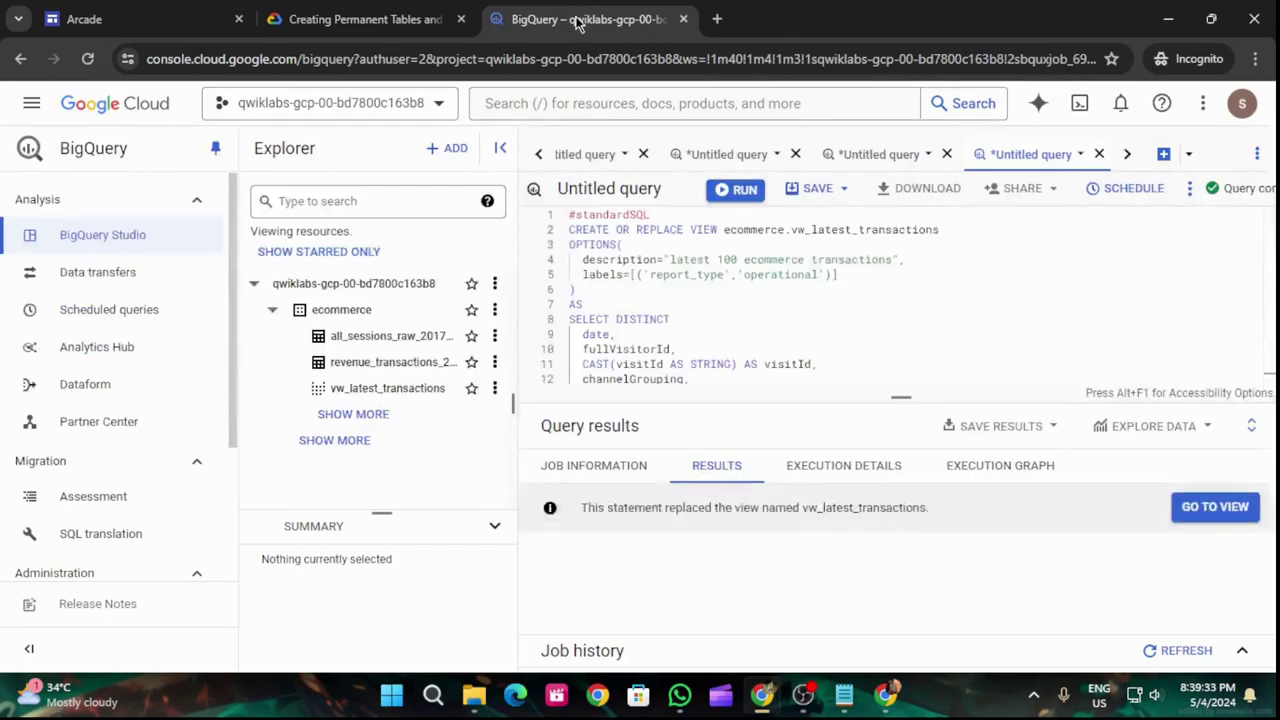
pyautogui.click(340, 19)
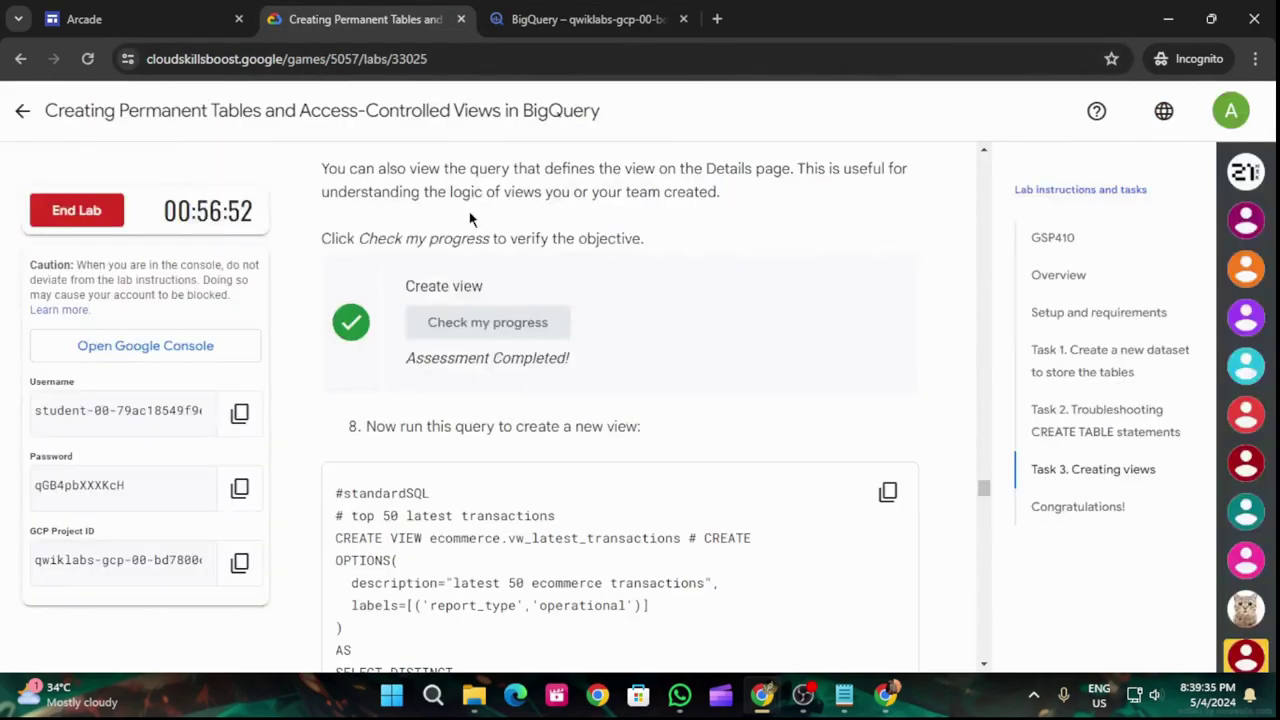
# - Copy the lab's step 8 query creating the view of the latest 50 transactions and paste it into a new BigQuery query tab
pyautogui.scroll(-3, 660, 426)
pyautogui.scroll(-6, 780, 389)
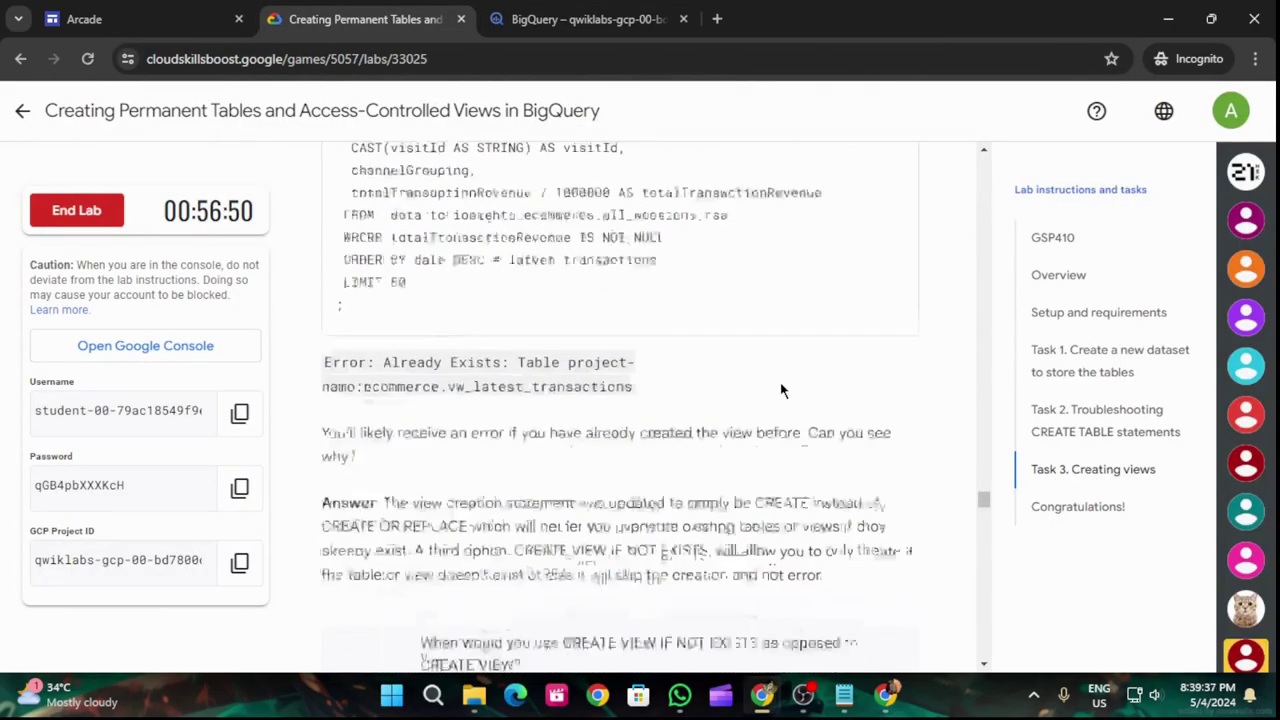
pyautogui.scroll(-12, 780, 398)
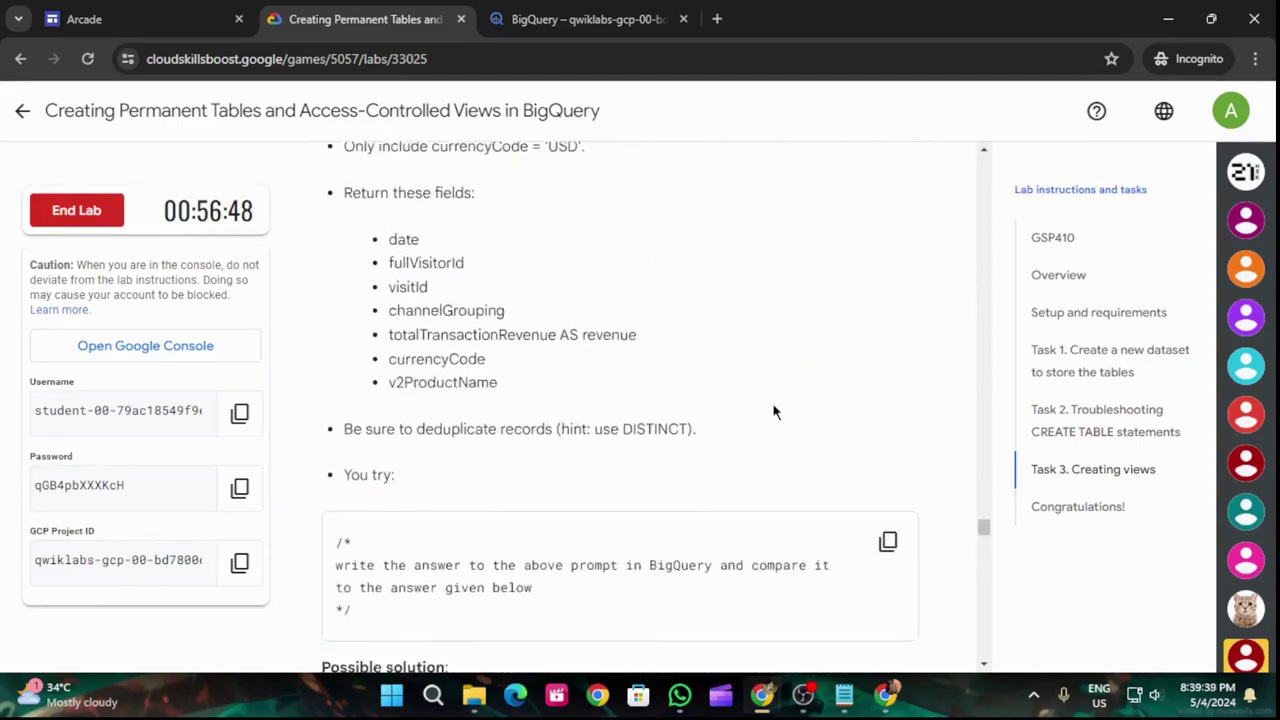
pyautogui.scroll(3, 769, 414)
pyautogui.click(605, 17)
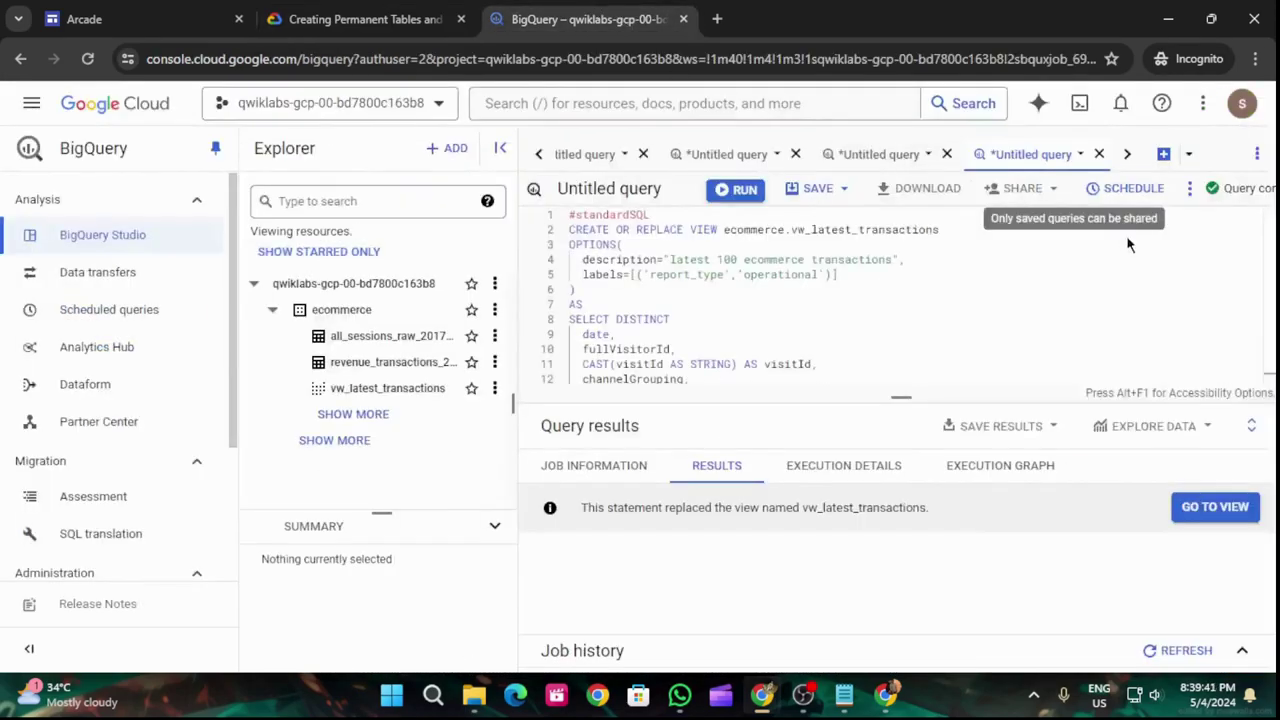
pyautogui.click(1160, 153)
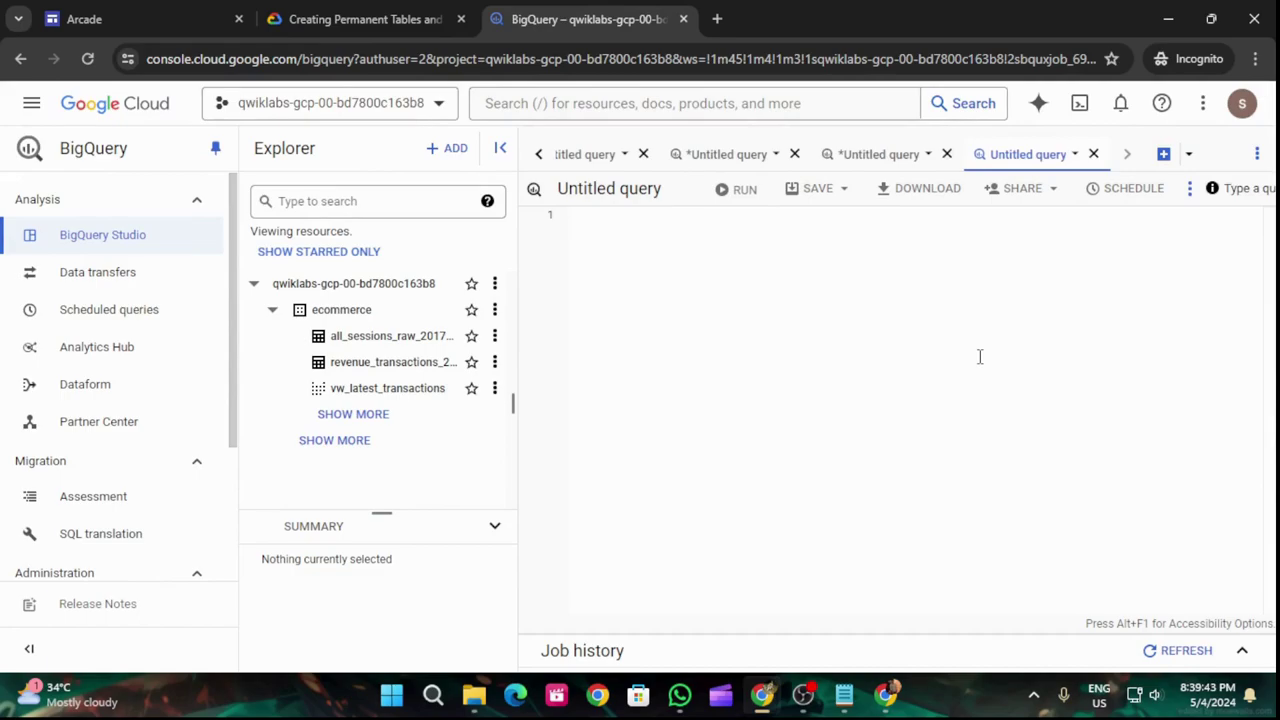
pyautogui.hotkey('ctrl', 'v')
# - Copy the lab's possible solution creating or replacing the view ecommerce.vw_large_transactions and run it in a new BigQuery query tab
pyautogui.click(365, 18)
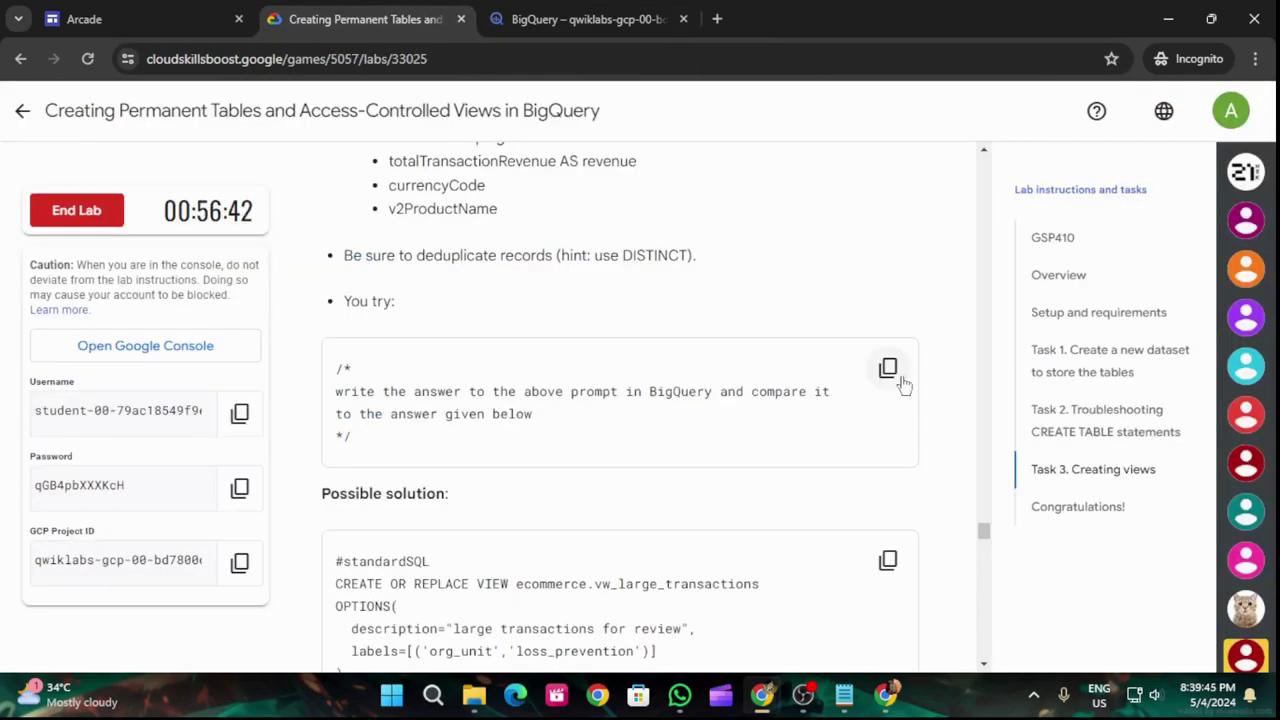
pyautogui.scroll(-6, 870, 468)
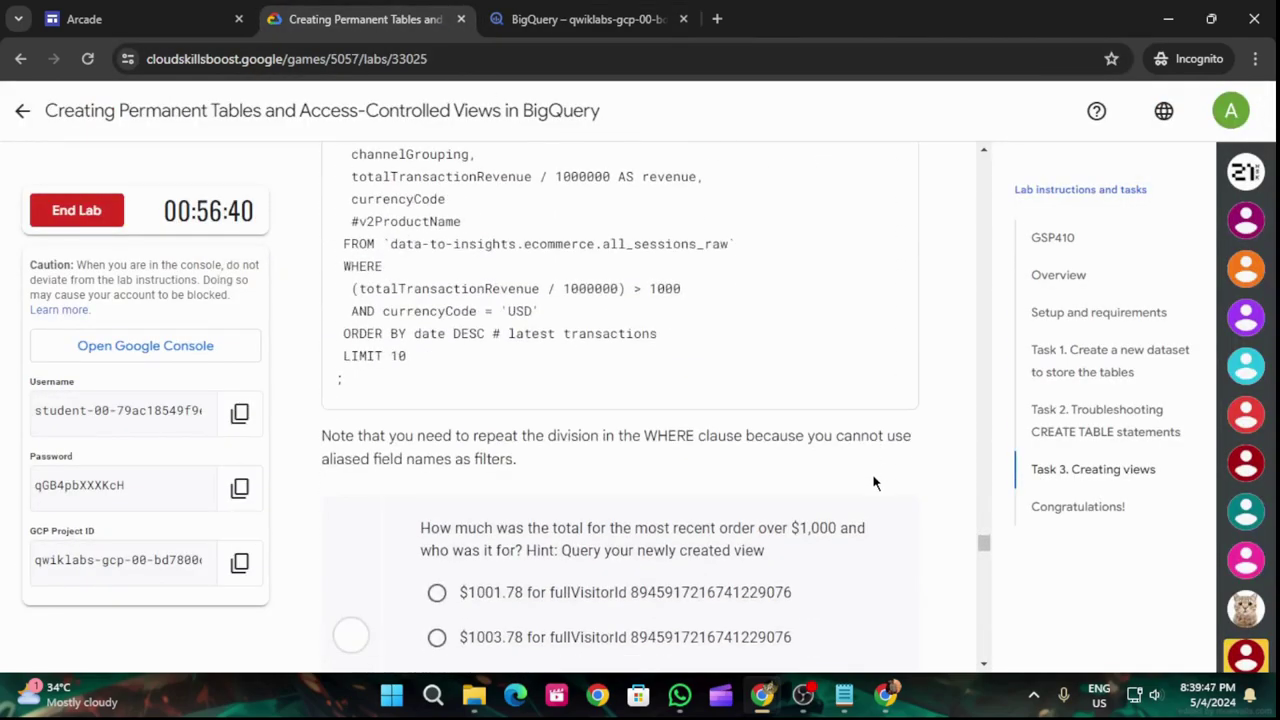
pyautogui.scroll(3, 895, 360)
pyautogui.scroll(3, 884, 326)
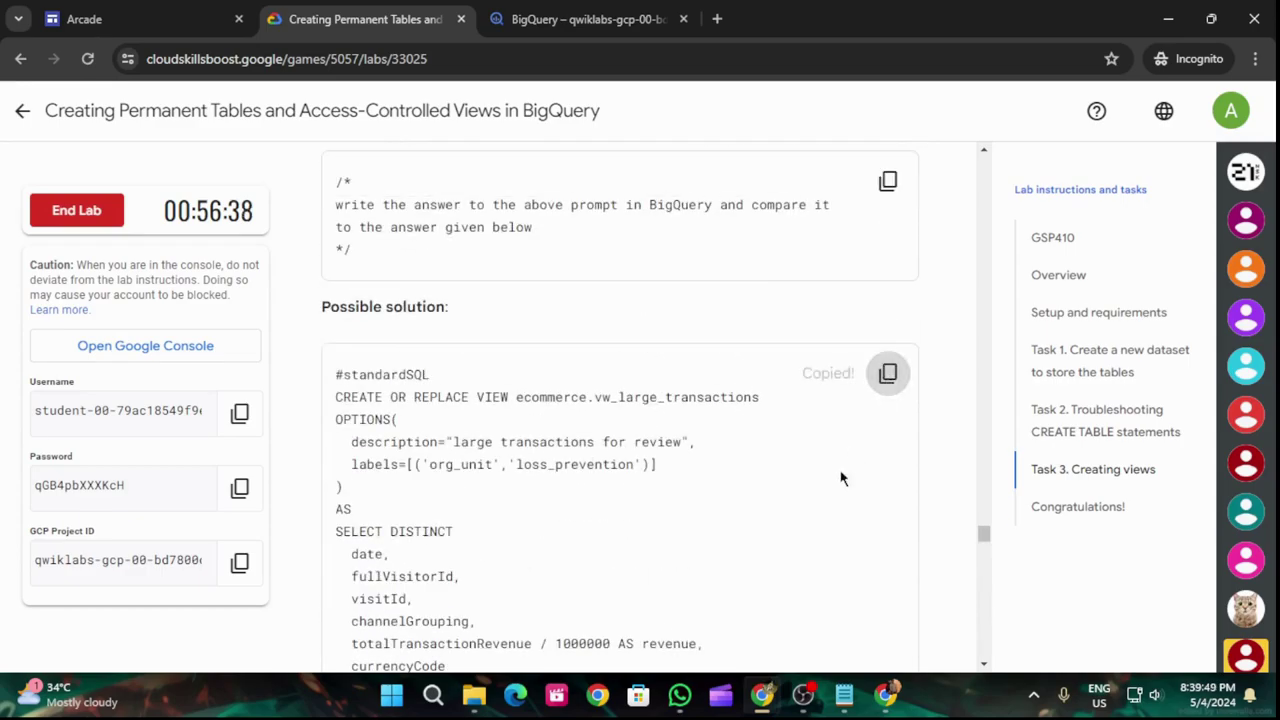
pyautogui.scroll(-10, 846, 469)
pyautogui.scroll(3, 834, 494)
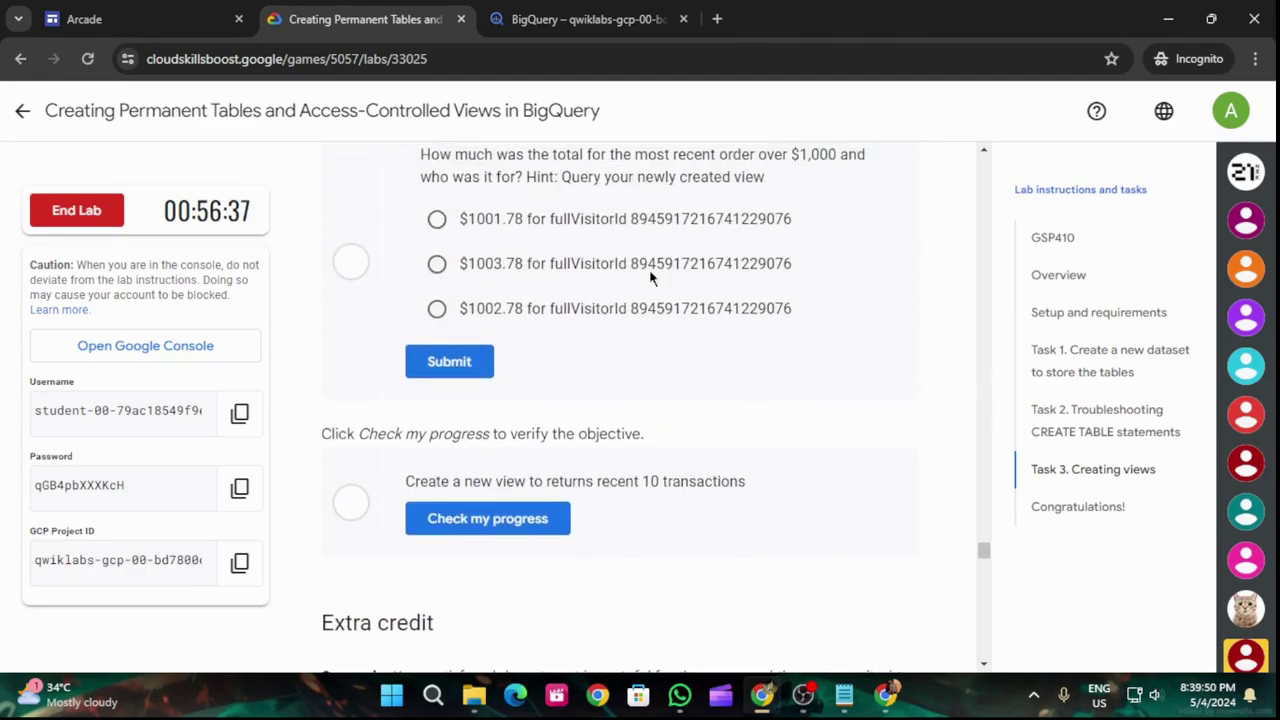
pyautogui.click(585, 18)
pyautogui.click(1160, 154)
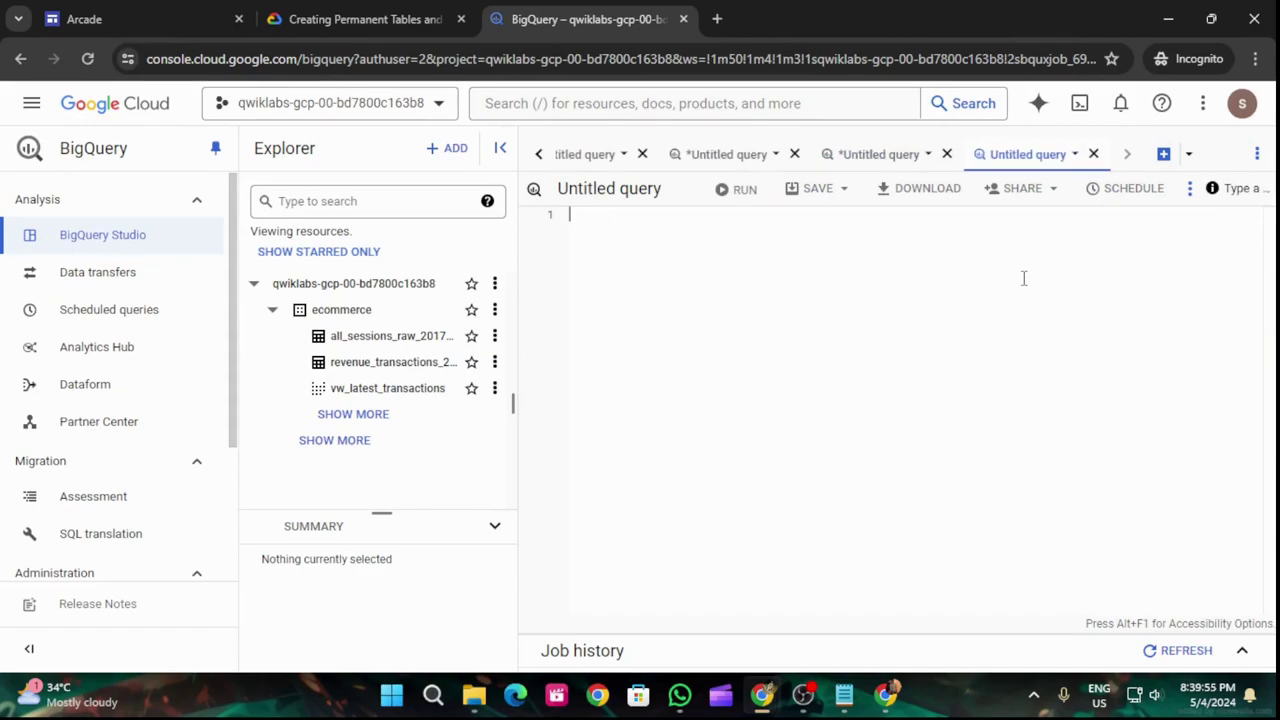
pyautogui.hotkey('ctrl', 'v')
pyautogui.click(738, 189)
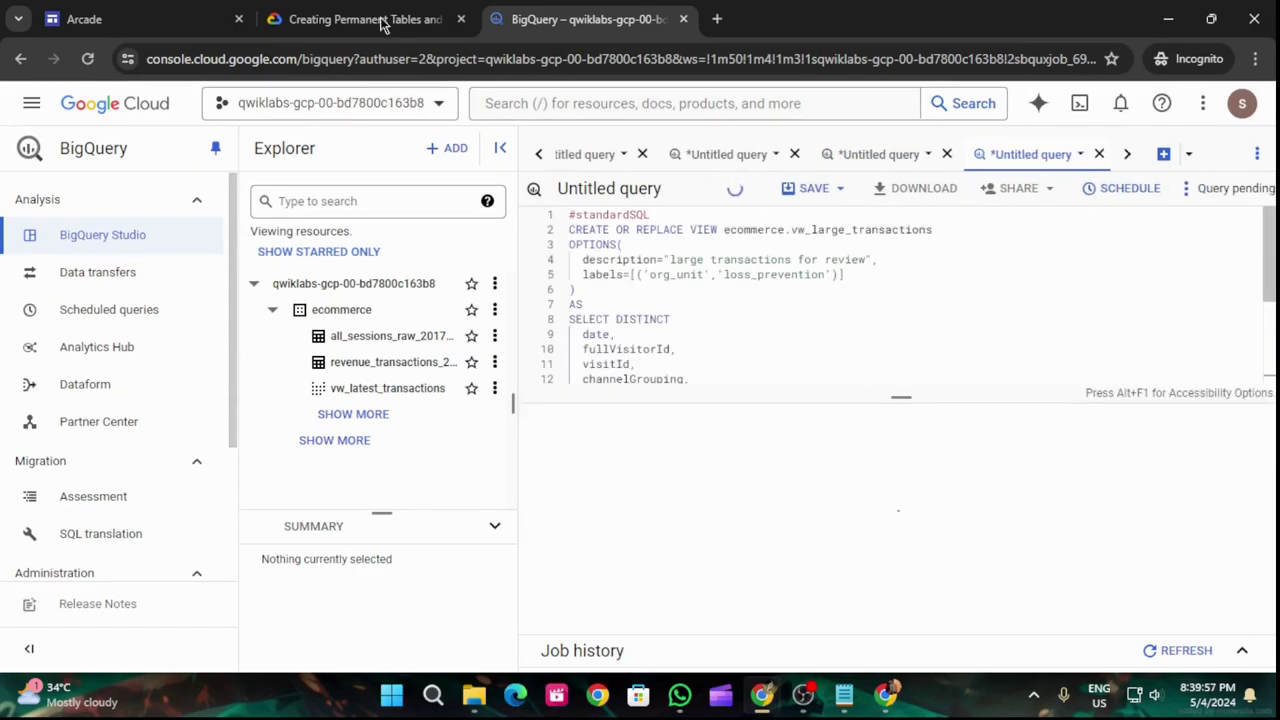
# - Check the lab progress for the "Create a new view to returns recent 10 transactions" objective
pyautogui.click(365, 18)
pyautogui.scroll(-1, 640, 430)
pyautogui.click(529, 425)
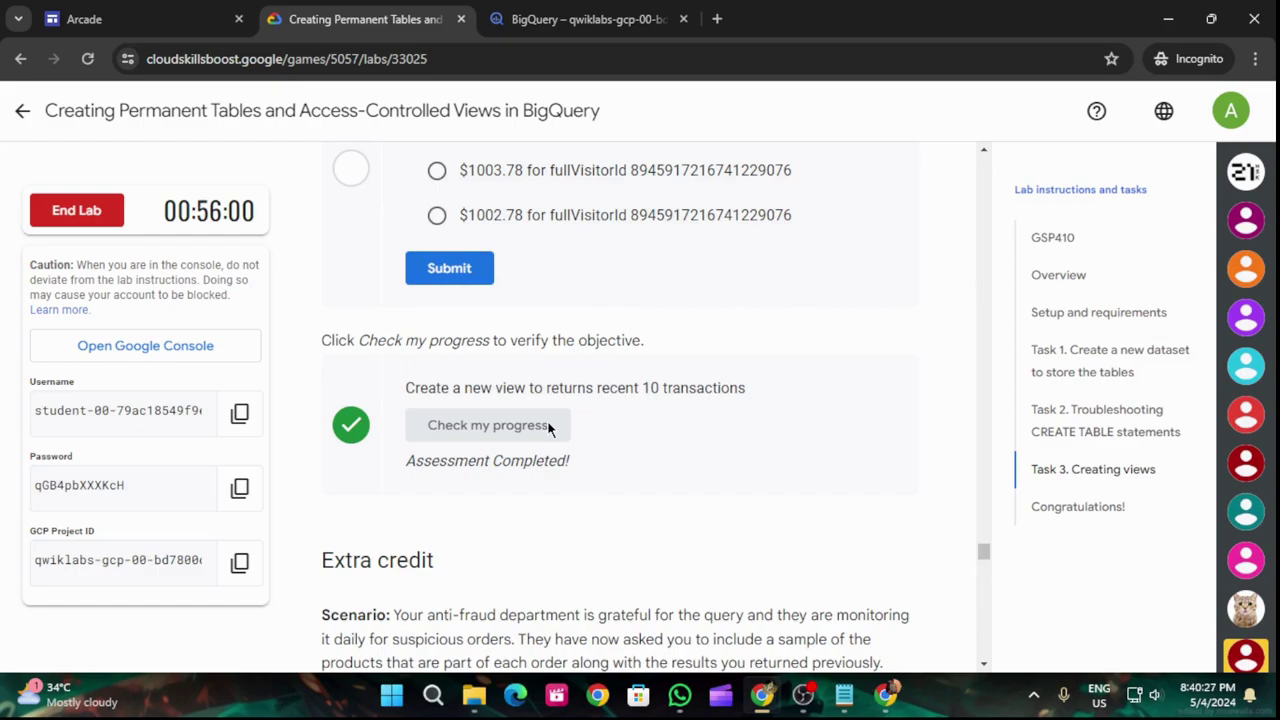
# - Copy the extra credit solution adding products_ordered to vw_large_transactions and run it in a new BigQuery query tab
pyautogui.scroll(-5, 547, 420)
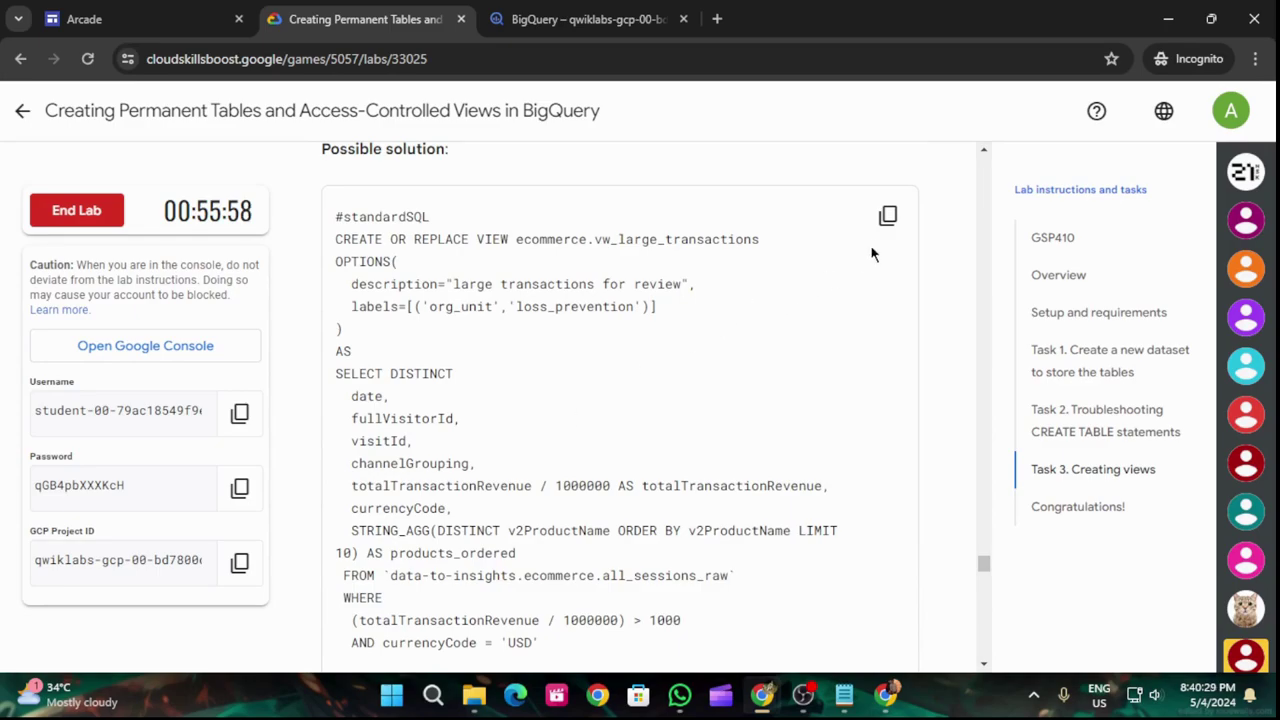
pyautogui.scroll(-8, 699, 390)
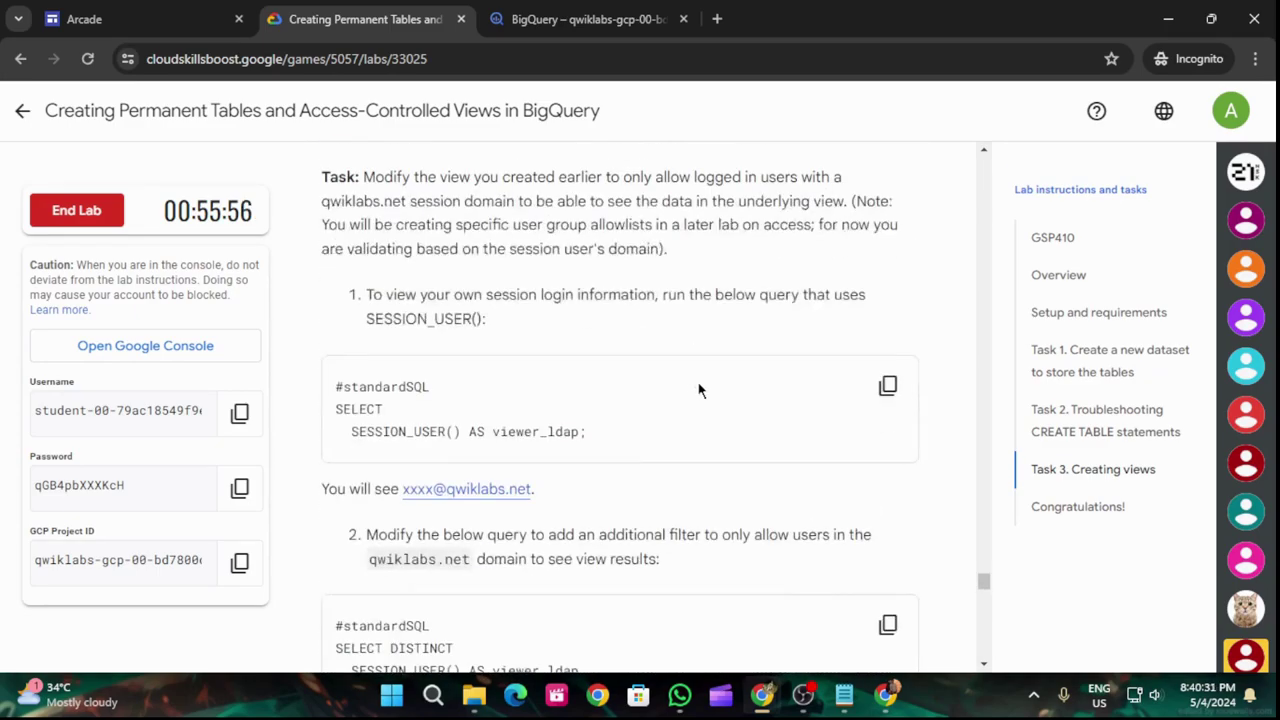
pyautogui.scroll(5, 699, 390)
pyautogui.click(588, 19)
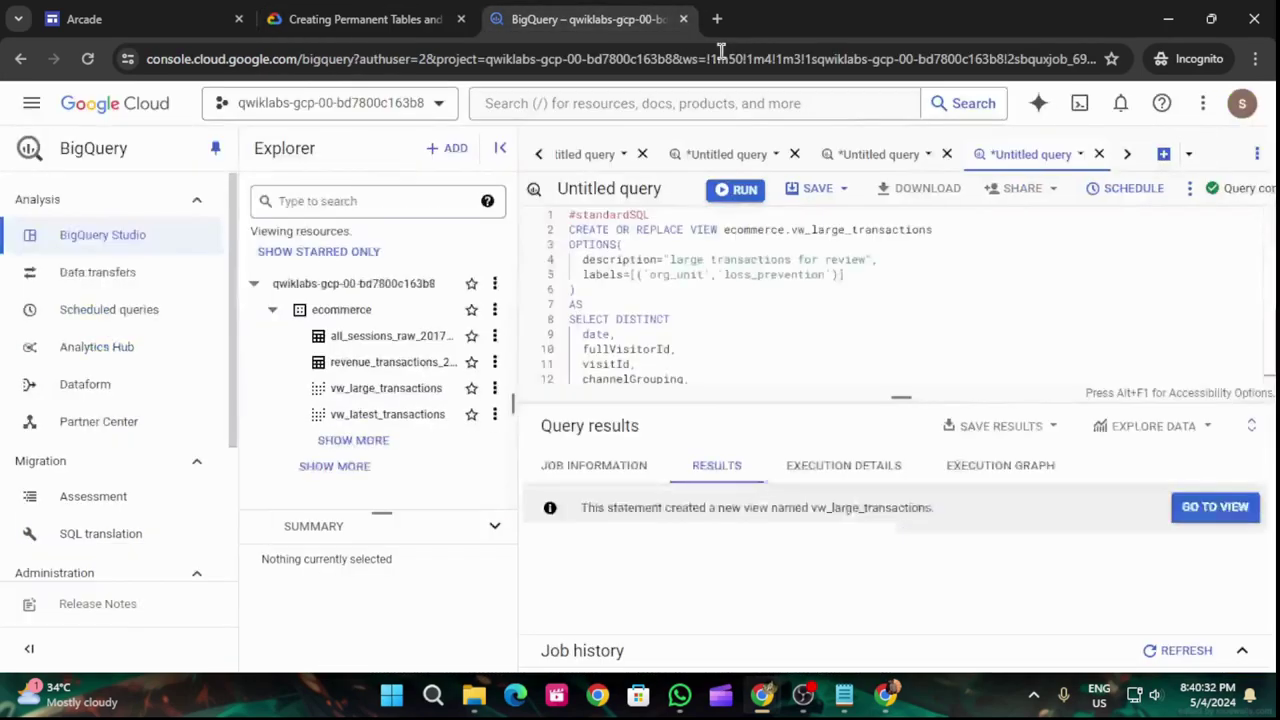
pyautogui.click(1163, 154)
pyautogui.write('#standardSQL CREATE OR REPLACE VIEW ecommerce.vw_large_transactions OPTIONS(   description="large transactions for review",   labels=[(\'org_unit\',\'loss_prevention\')] ) AS SELECT DISTINCT   date,   fullVisitorId,   visitId,   channelGrouping,   totalTransactionRevenue / 1000000 AS totalTransactionRevenue,   currencyCode,   STRING_AGG(DISTINCT v2ProductName ORDER BY v2ProductName LIMIT 10) AS products_ordered  FROM `data-to-insights.ecommerce.all_sessions_raw`  WHERE   (totalTransactionRevenue / 1000000) > 1000   AND currencyCode = \'USD\'   GROUP BY 1,2,3,4,5,6   ORDER BY date DESC # latest transactions    LIMIT 10')
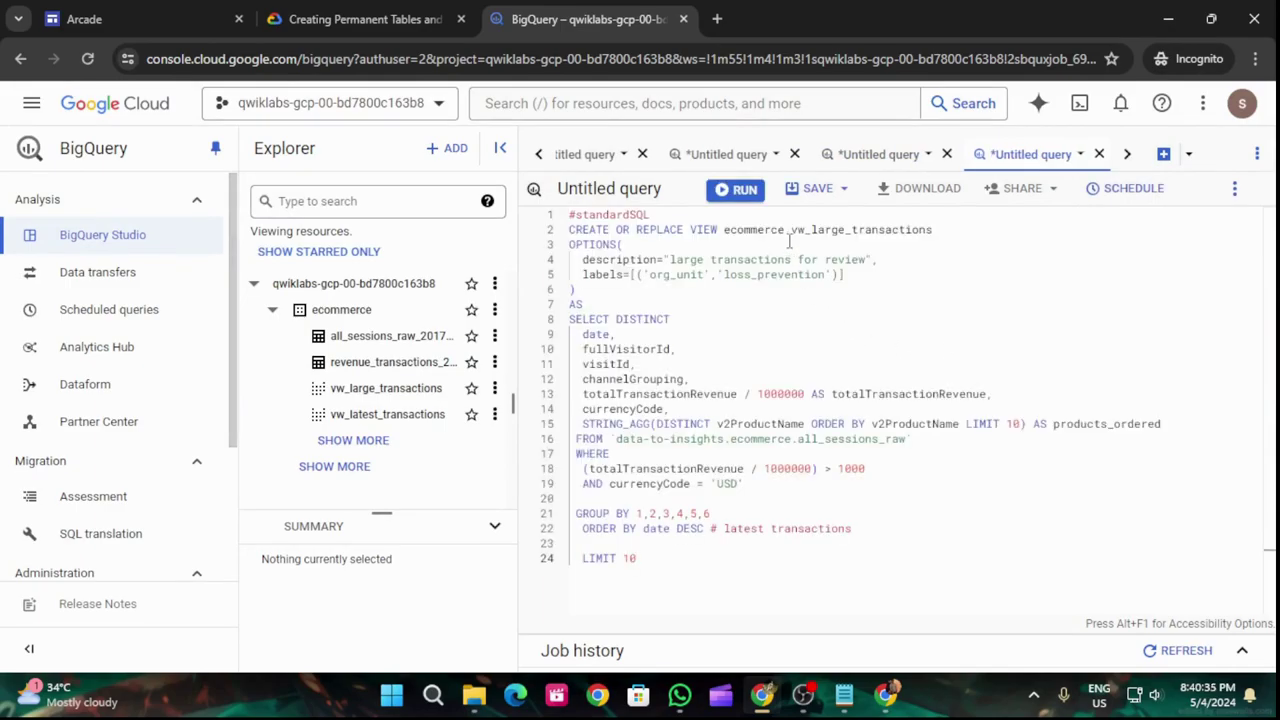
pyautogui.click(745, 189)
# - Copy the SESSION_USER() possible solution that filters on the qwiklabs.net domain and run it in a new BigQuery query tab
pyautogui.click(355, 19)
pyautogui.scroll(-7, 793, 447)
pyautogui.scroll(1, 795, 455)
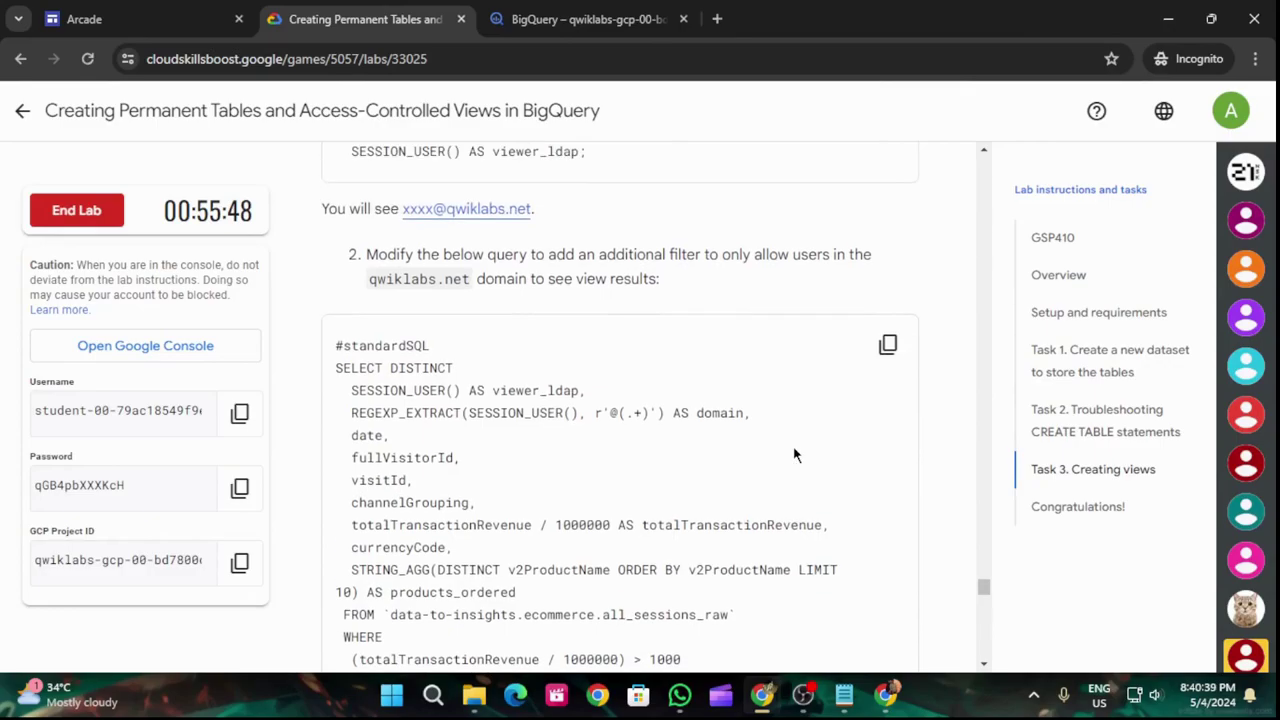
pyautogui.scroll(-15, 795, 455)
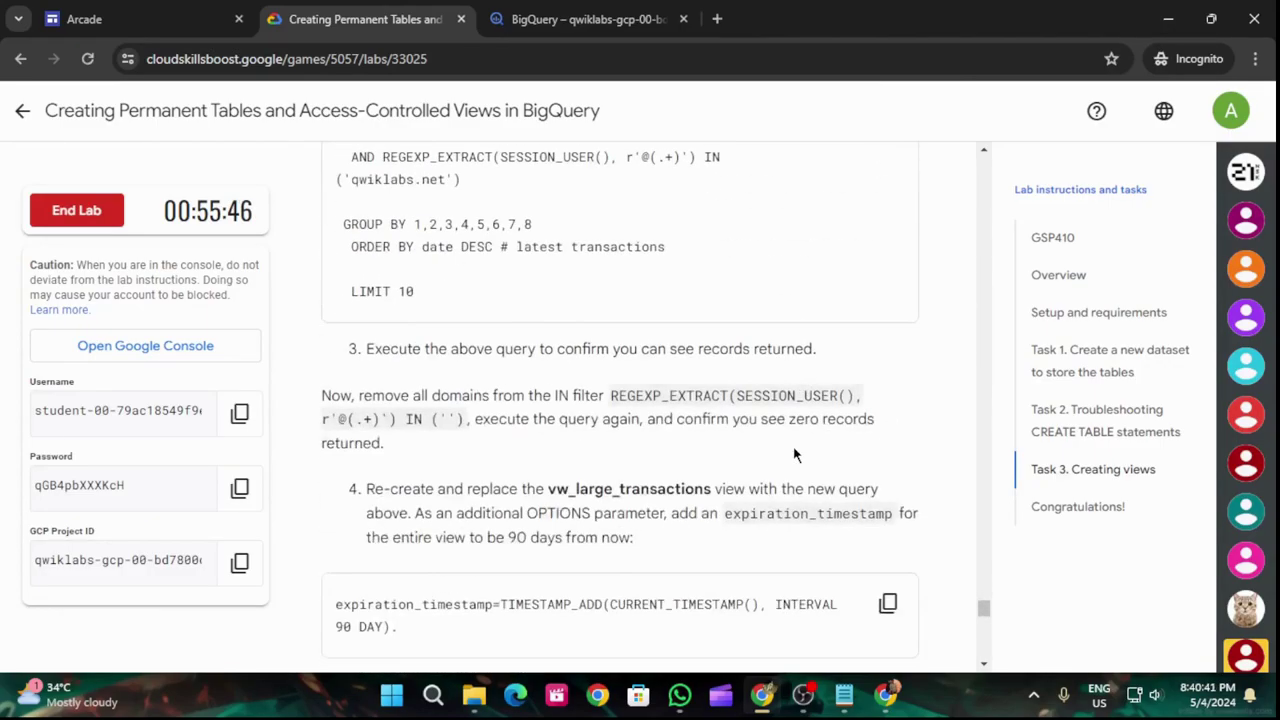
pyautogui.scroll(-4, 797, 459)
pyautogui.scroll(10, 797, 460)
pyautogui.scroll(-8, 798, 462)
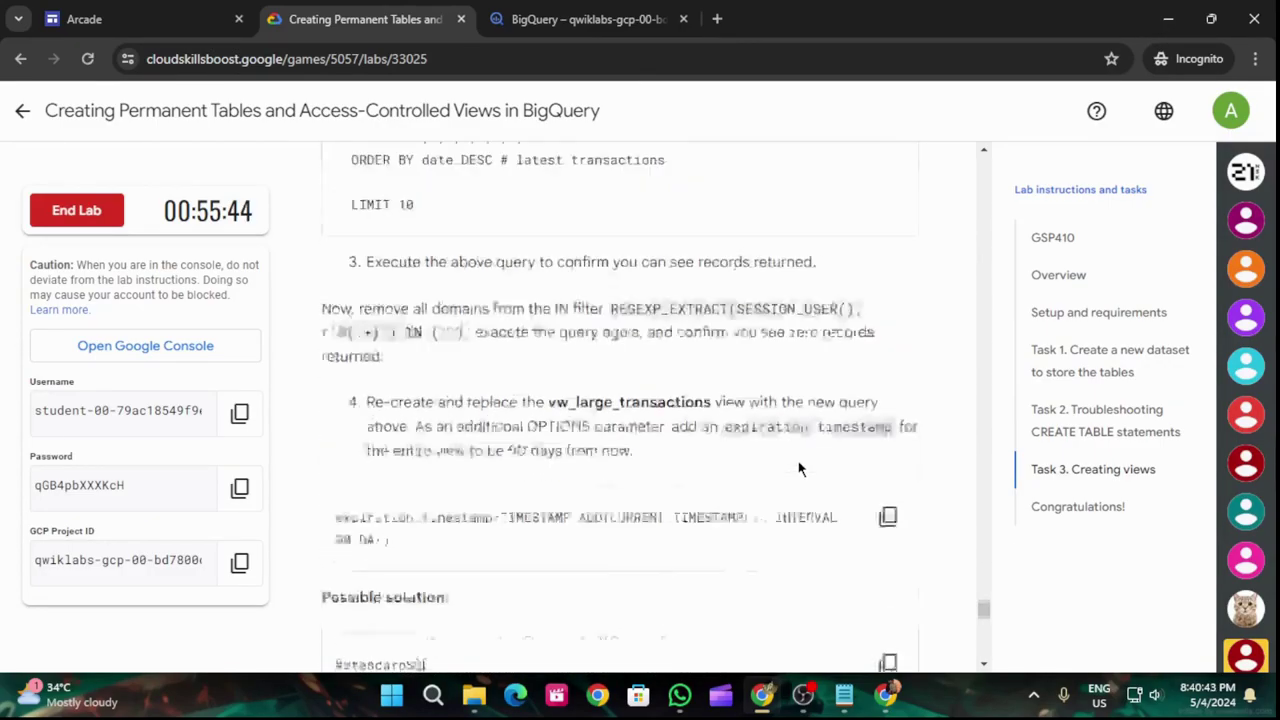
pyautogui.scroll(15, 798, 466)
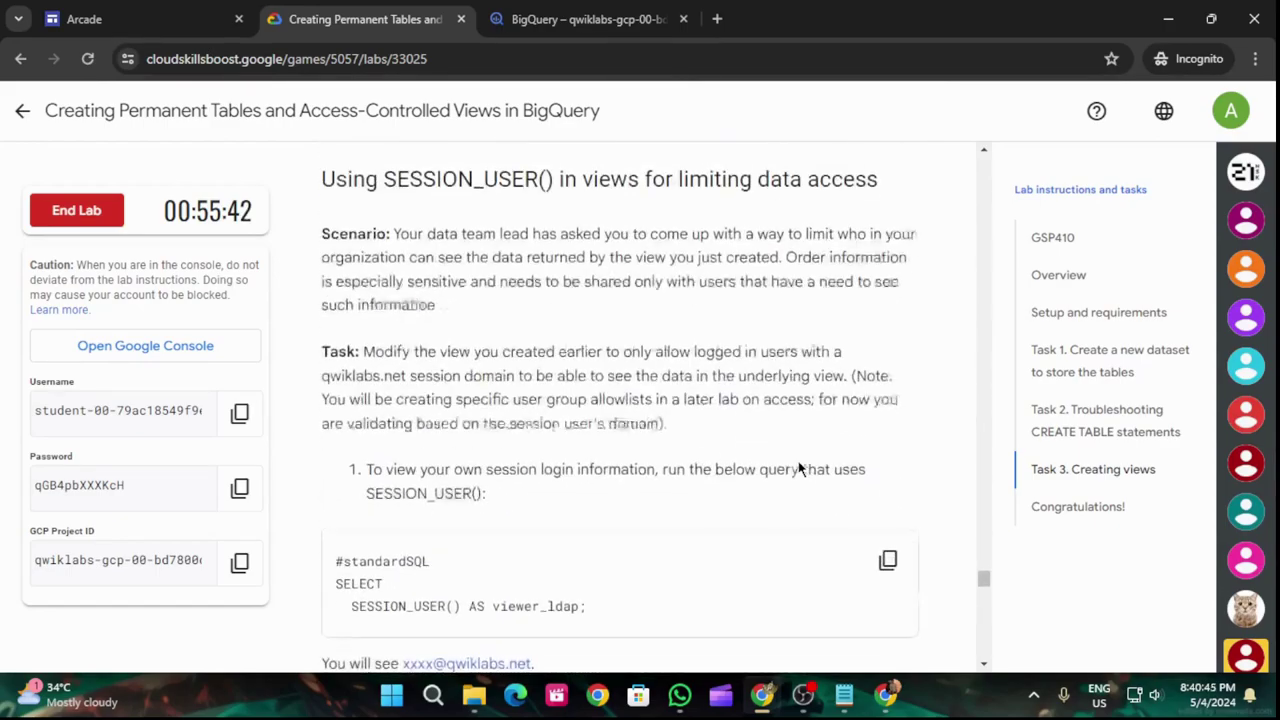
pyautogui.scroll(-15, 800, 466)
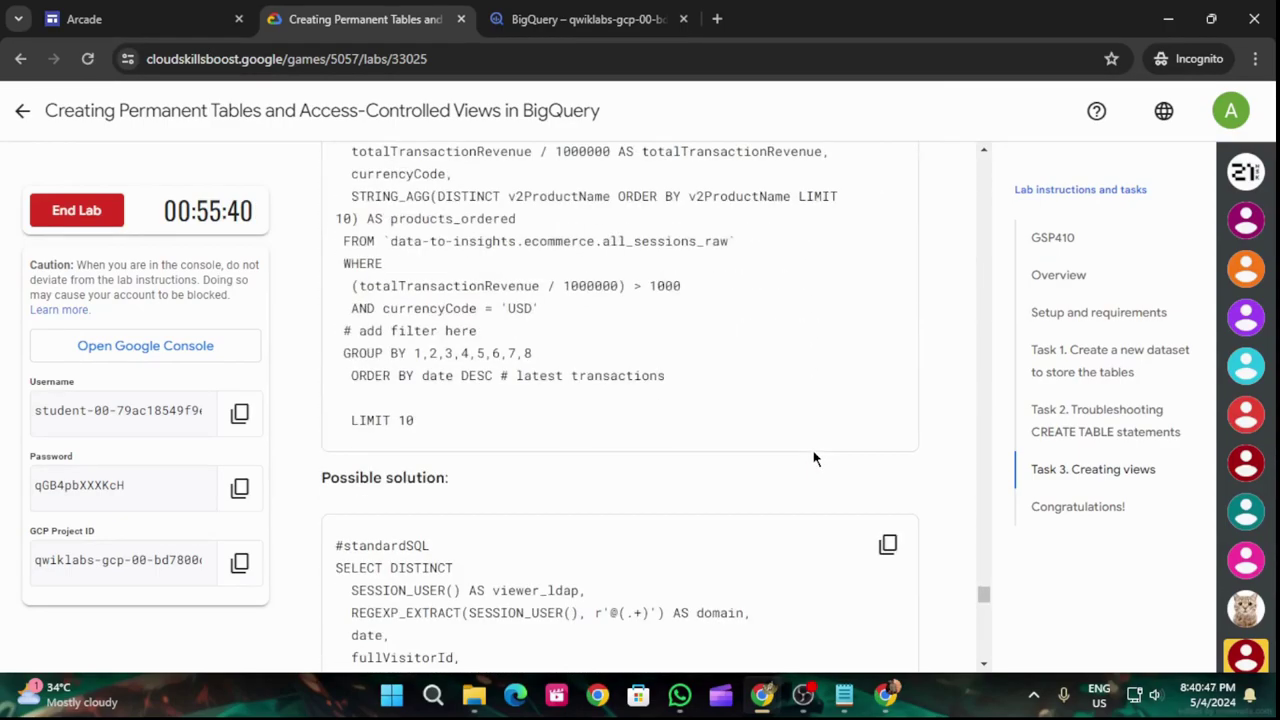
pyautogui.click(887, 359)
pyautogui.click(585, 19)
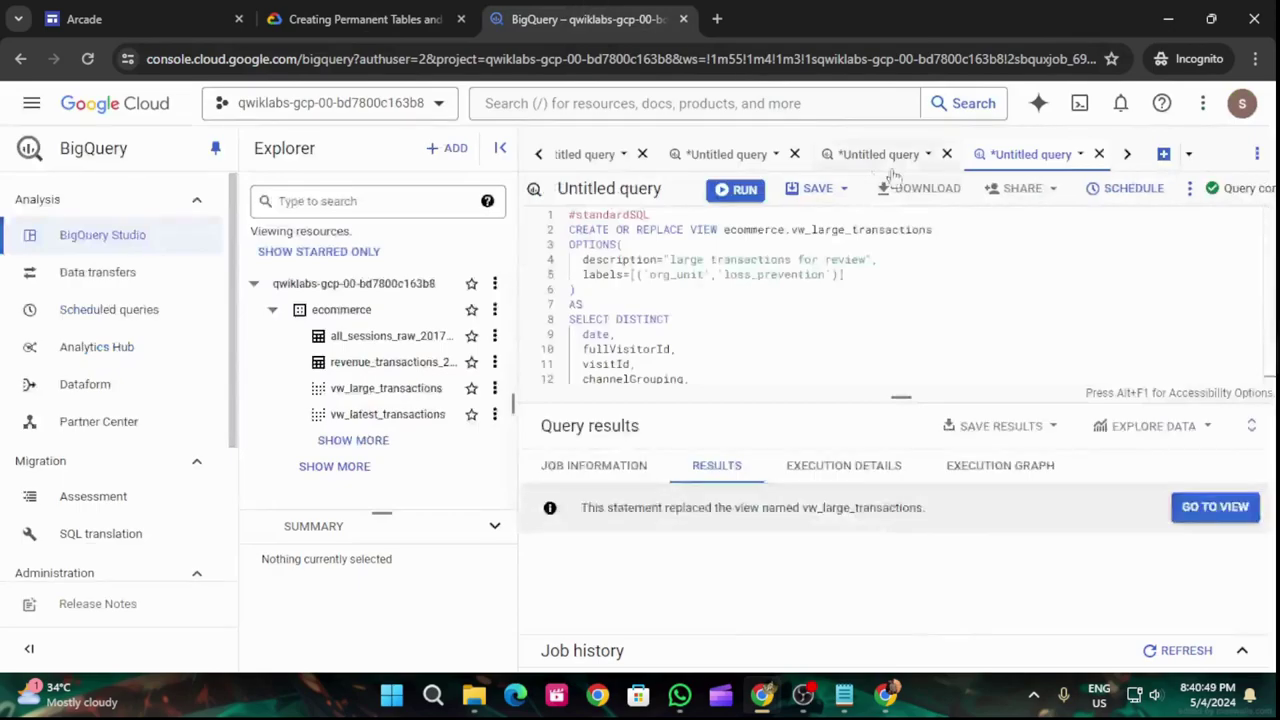
pyautogui.click(1164, 154)
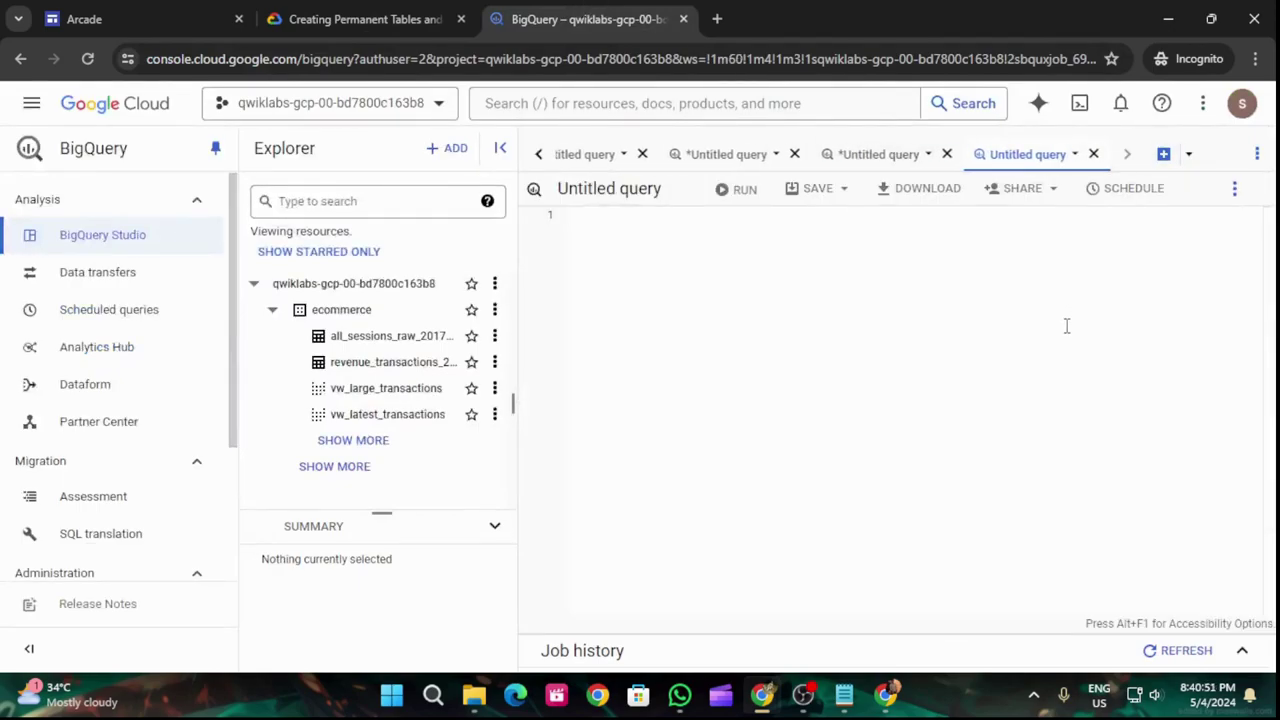
pyautogui.hotkey('ctrl', 'v')
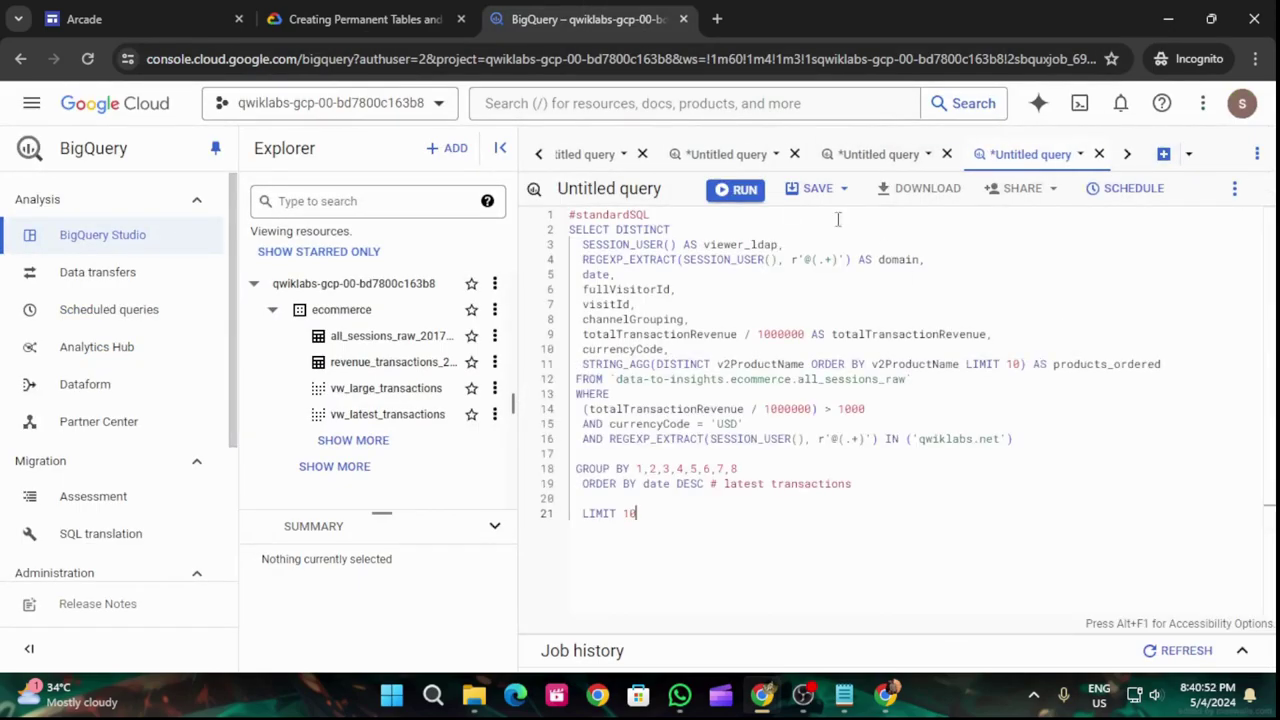
pyautogui.click(737, 192)
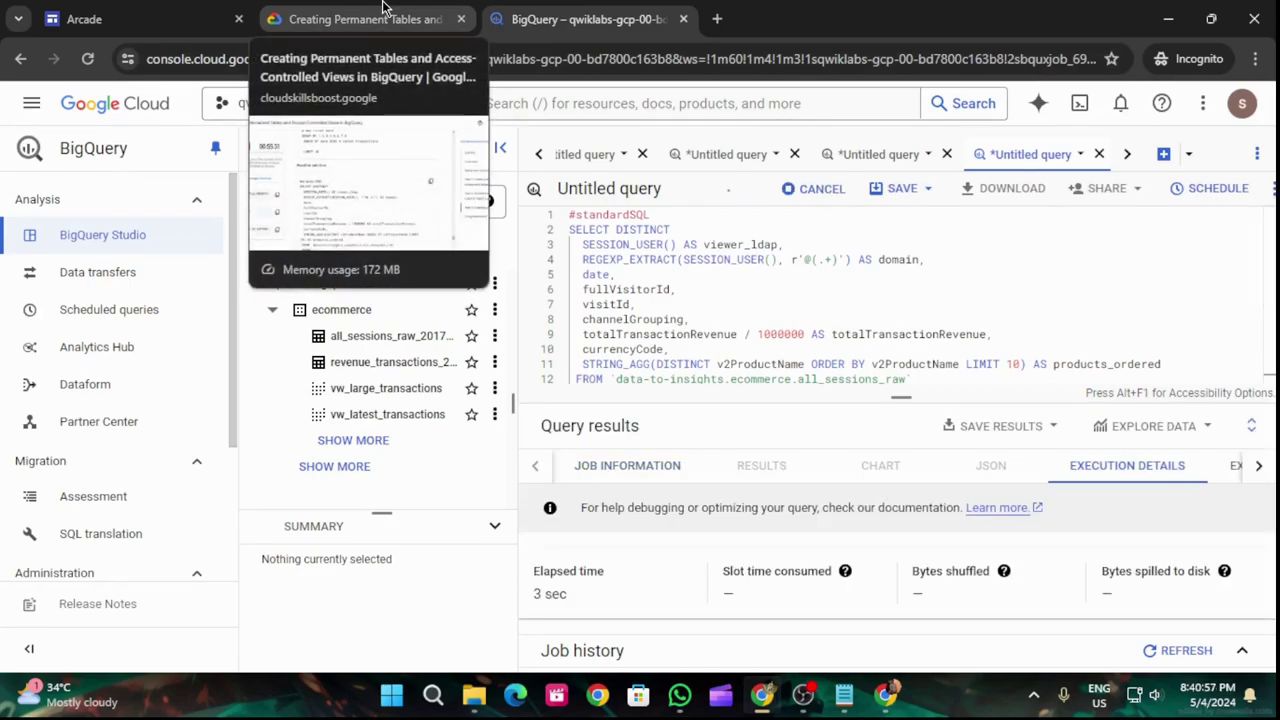
# - Copy the lab's step 4 solution replacing vw_large_transactions with a 90-day expiration_timestamp and domain filter, and run it in a new BigQuery query tab
pyautogui.click(383, 8)
pyautogui.scroll(-7, 813, 540)
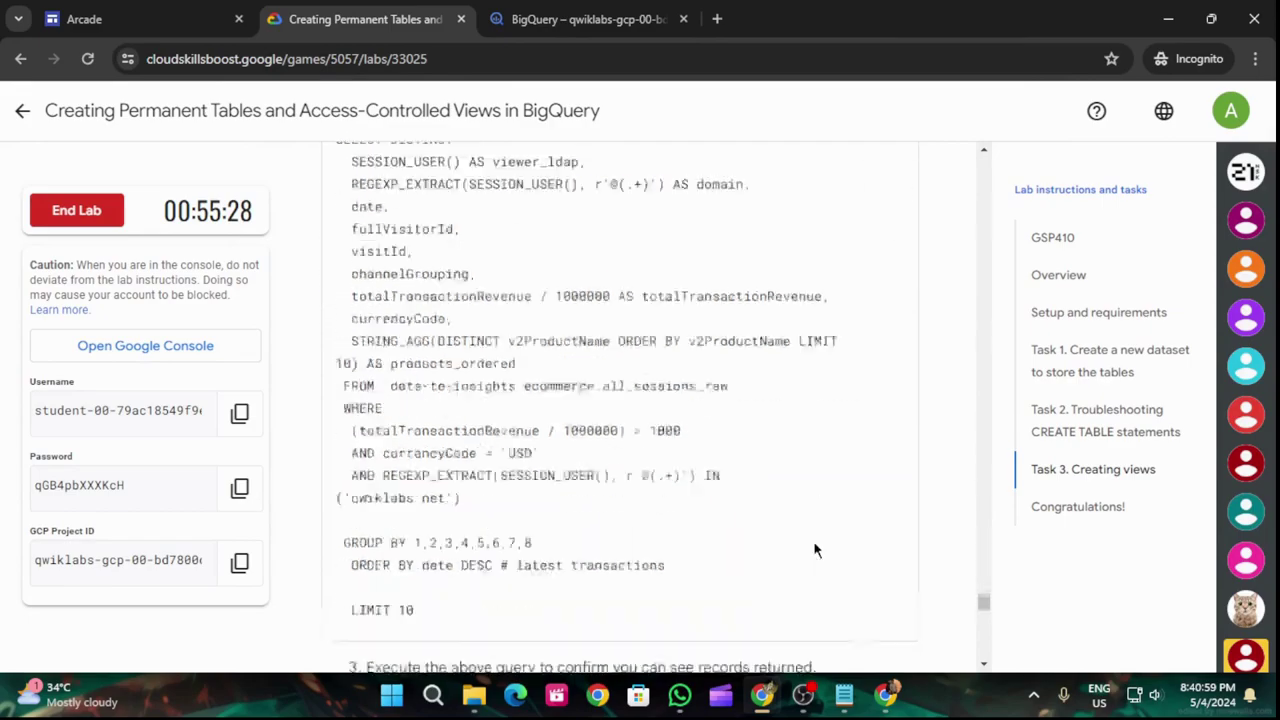
pyautogui.scroll(-3, 813, 540)
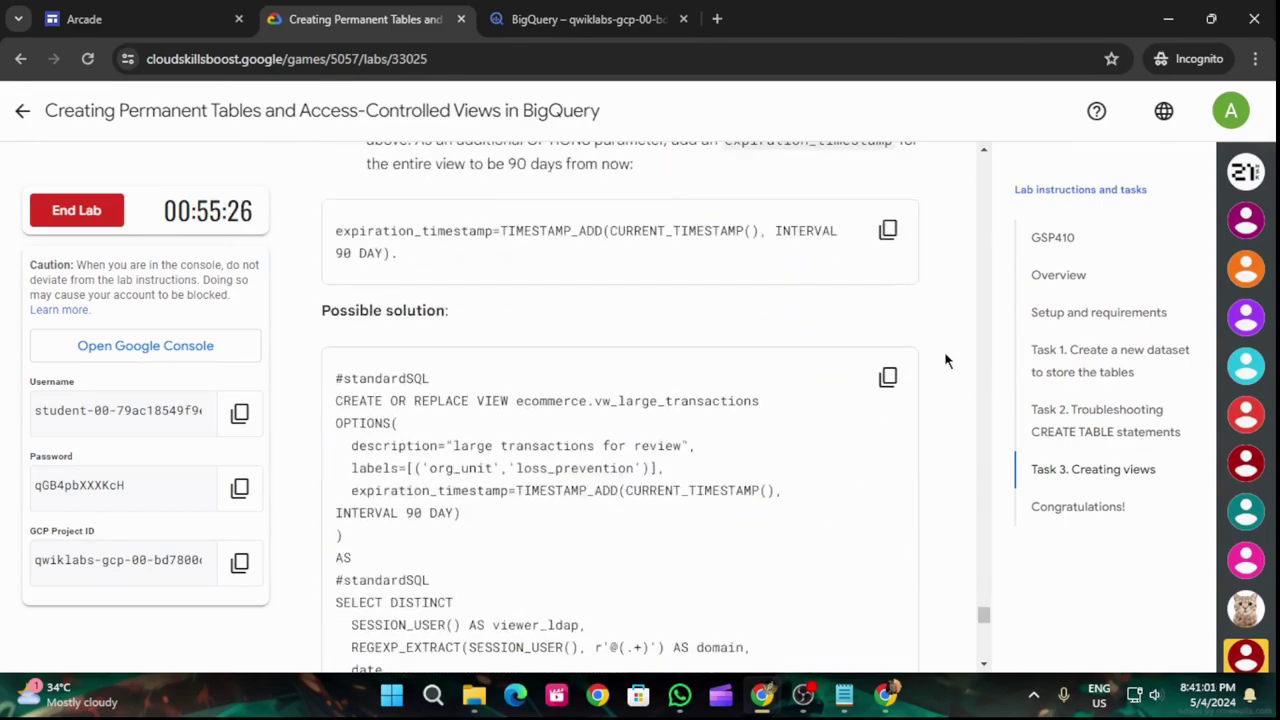
pyautogui.click(886, 386)
pyautogui.scroll(-10, 711, 528)
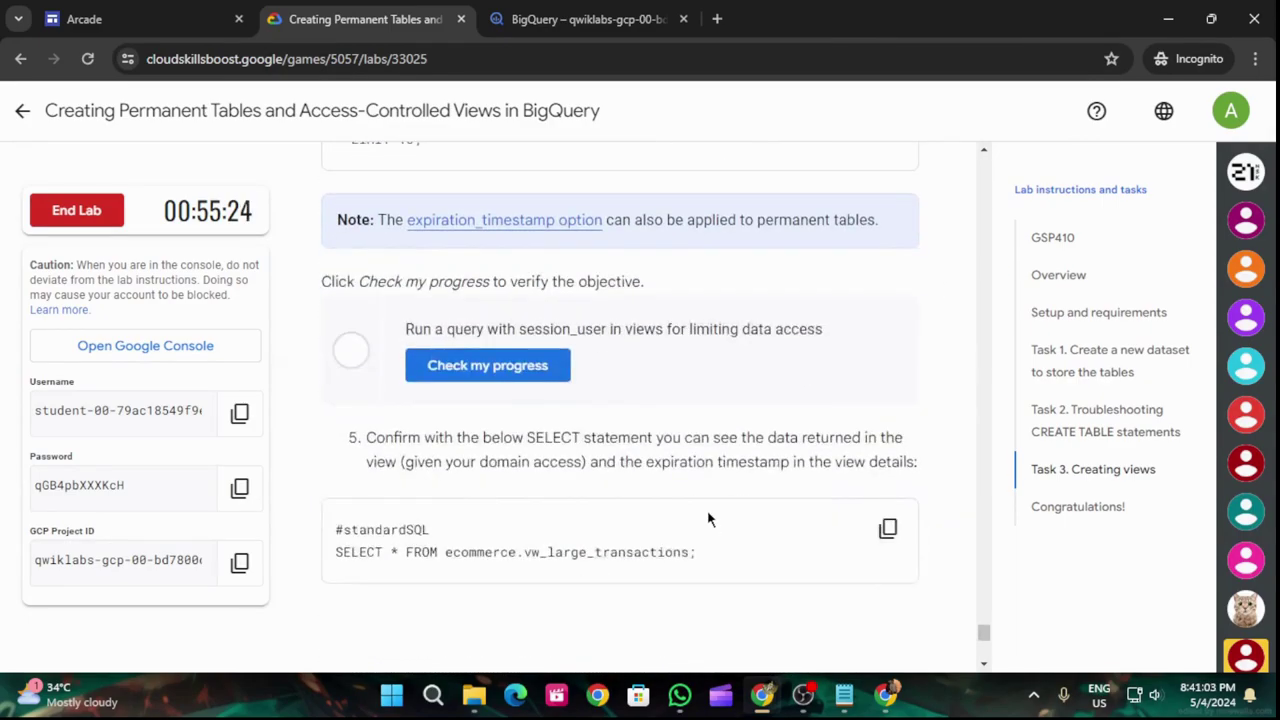
pyautogui.click(540, 8)
pyautogui.click(1163, 154)
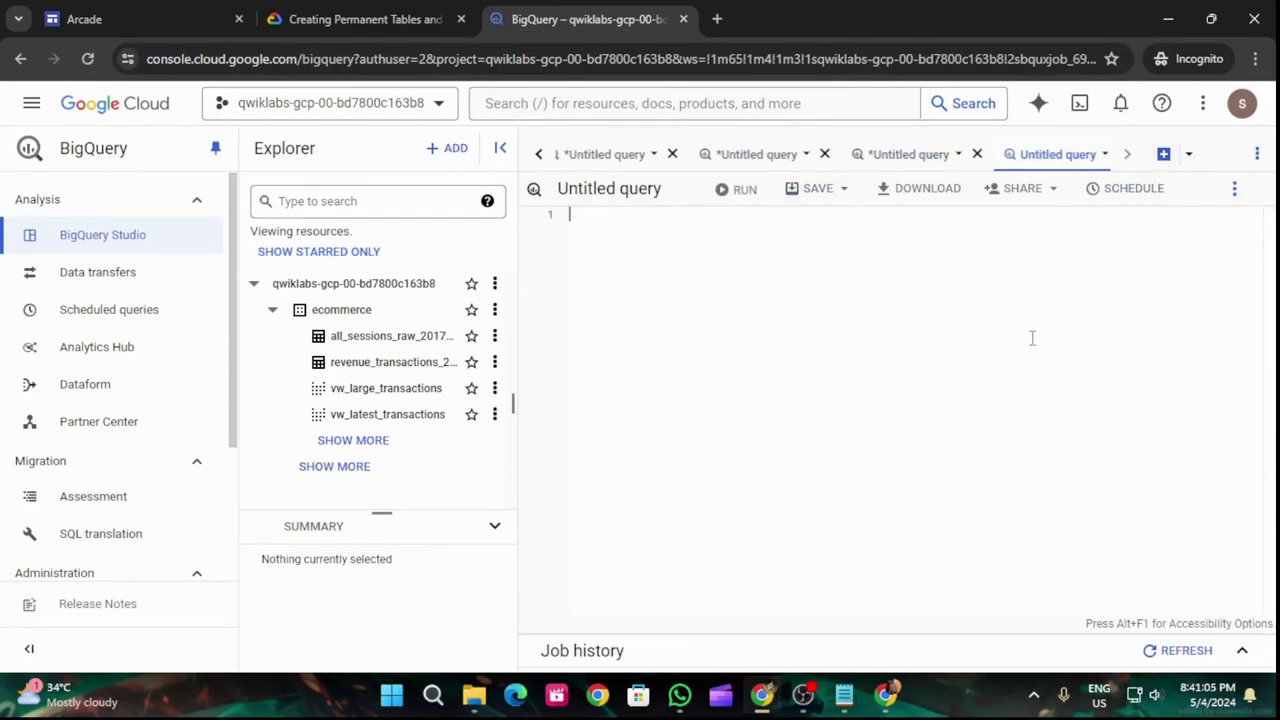
pyautogui.hotkey('ctrl', 'v')
pyautogui.hotkey('ctrl', 'Return')
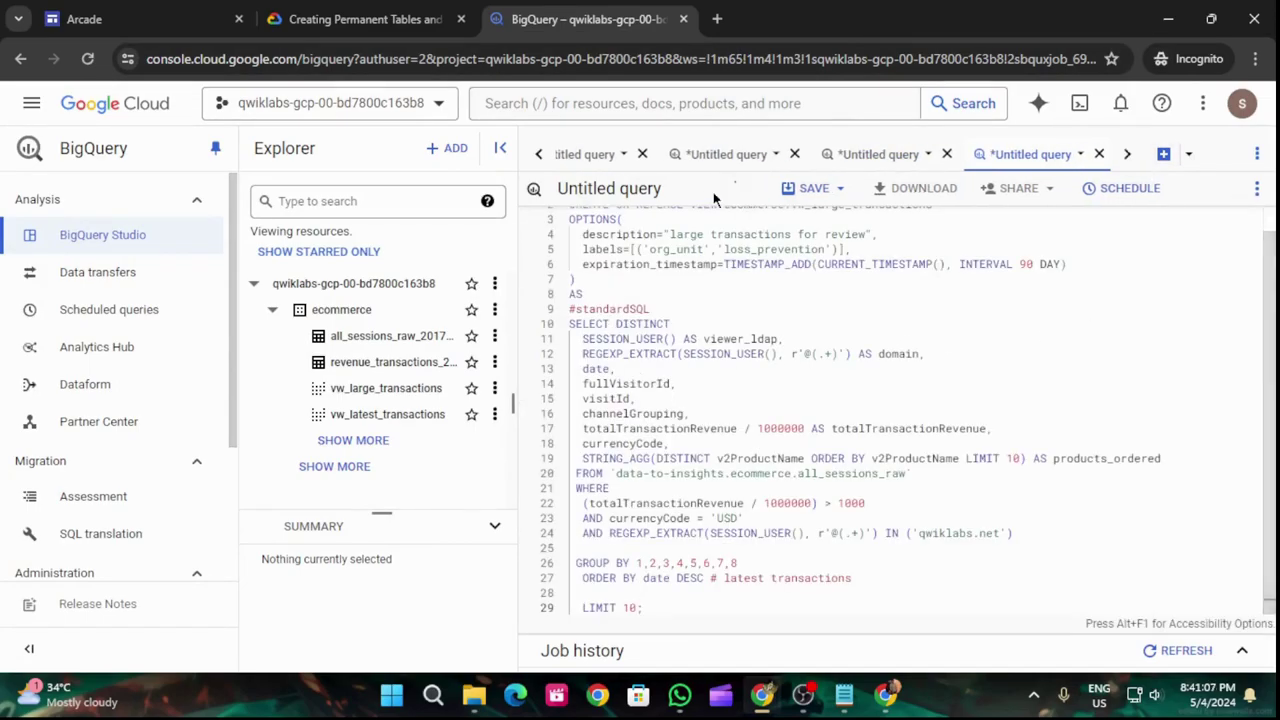
# - Check the lab progress for the "Run a query with session_user in views for limiting data access" objective and review the remaining instructions
pyautogui.click(383, 8)
pyautogui.scroll(-2, 557, 389)
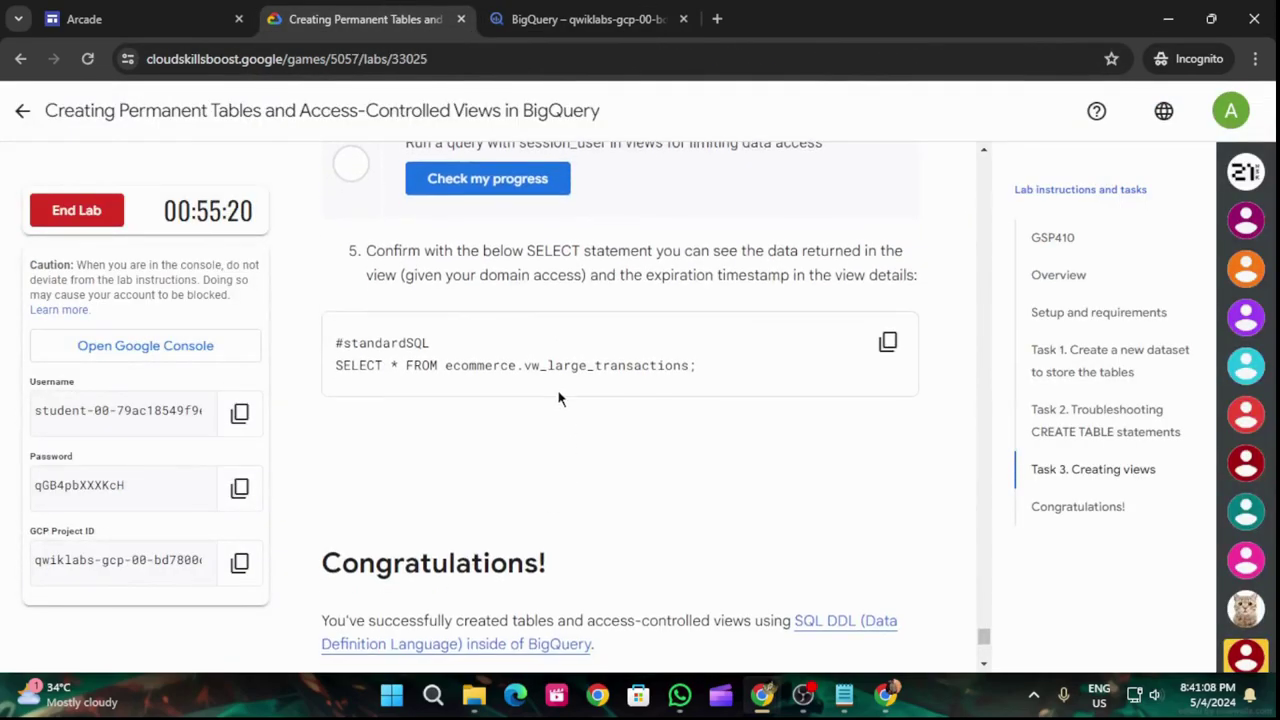
pyautogui.click(485, 177)
pyautogui.scroll(1, 730, 412)
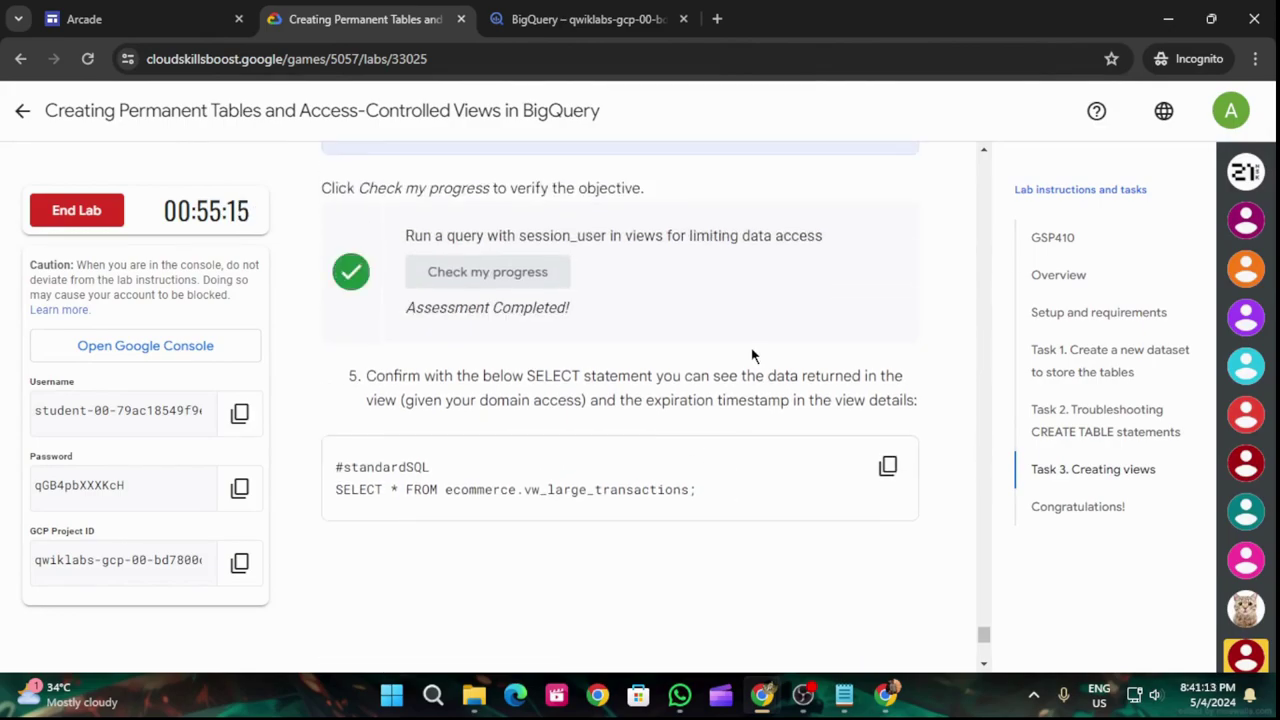
pyautogui.scroll(-3, 746, 408)
pyautogui.scroll(-3, 745, 408)
pyautogui.scroll(10, 720, 486)
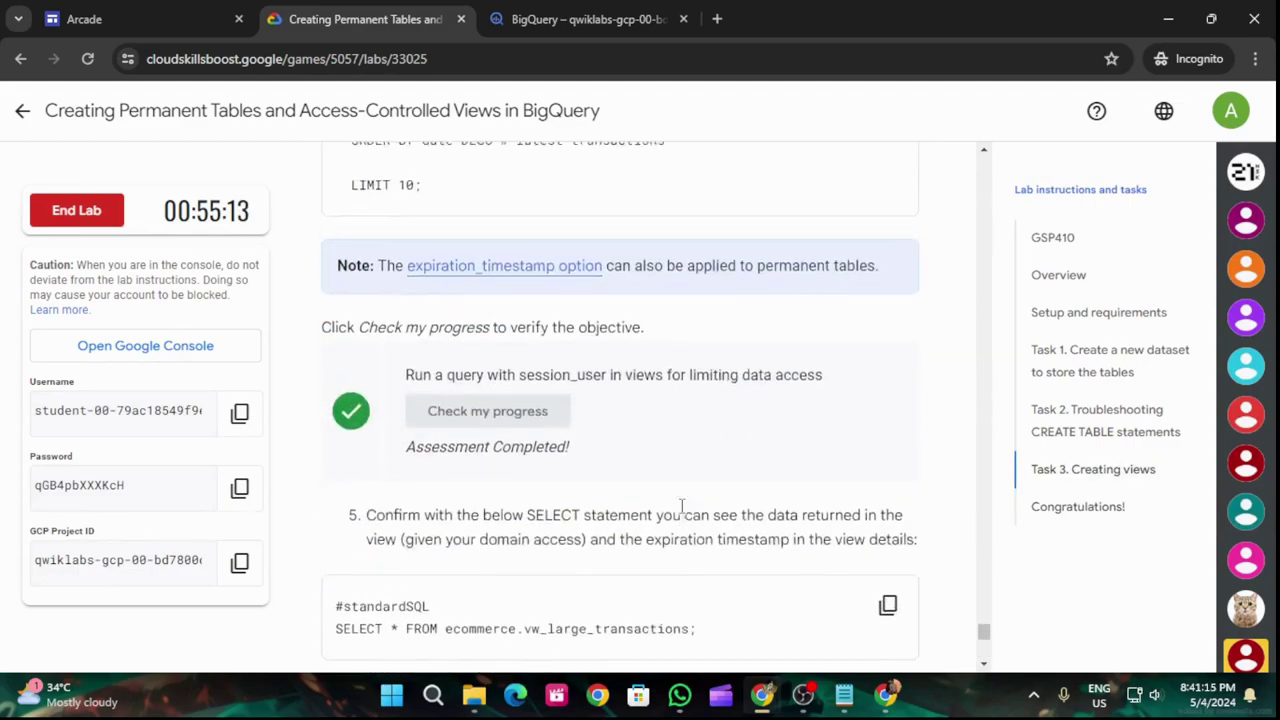
# - End the lab and give it a five-star satisfaction rating
pyautogui.click(88, 213)
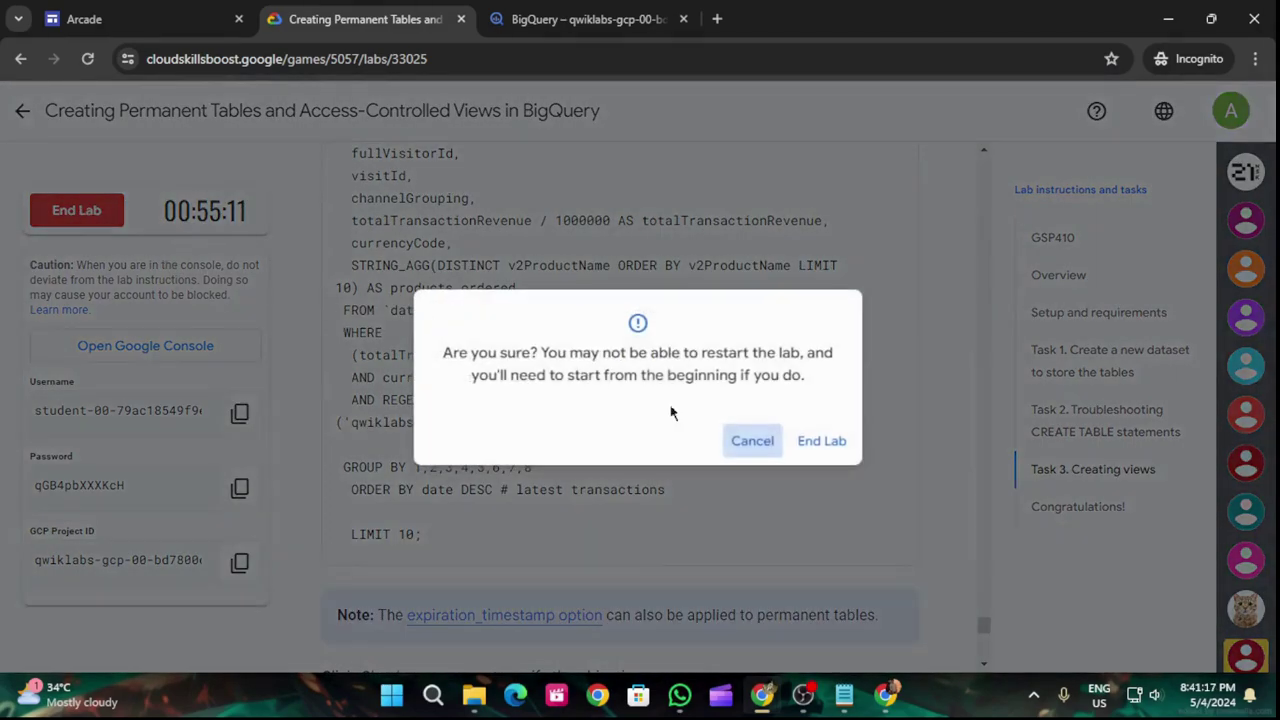
pyautogui.click(815, 443)
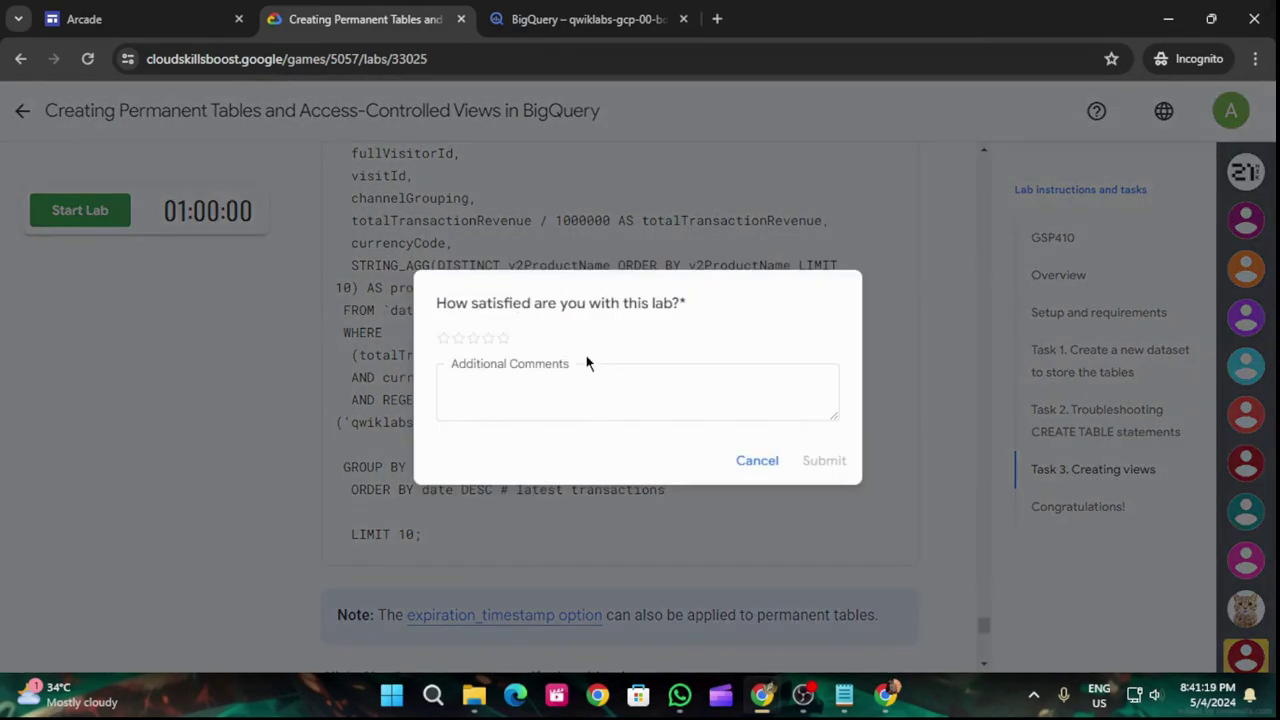
pyautogui.click(502, 337)
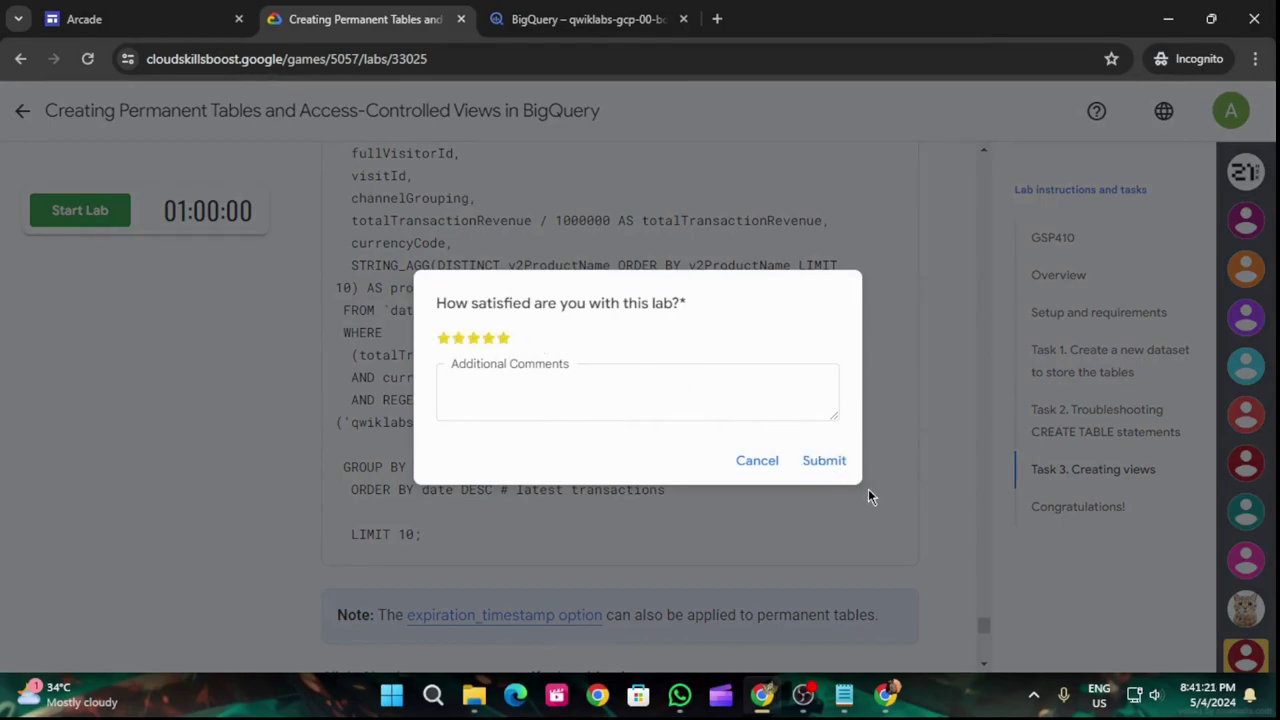